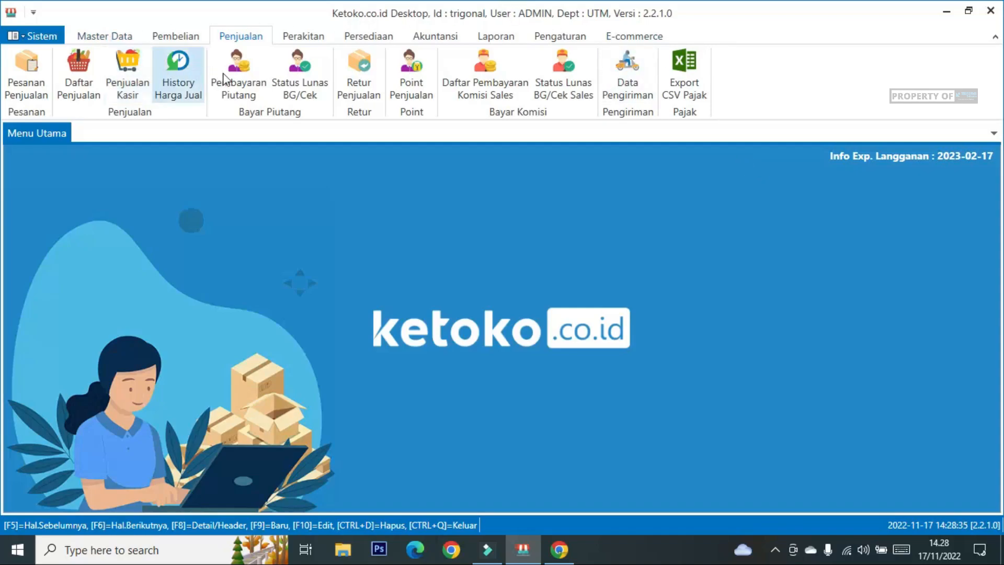
Step: Open the sales list, examine the item columns and description field of a new sale entry, and close the entry
left_click(75, 76)
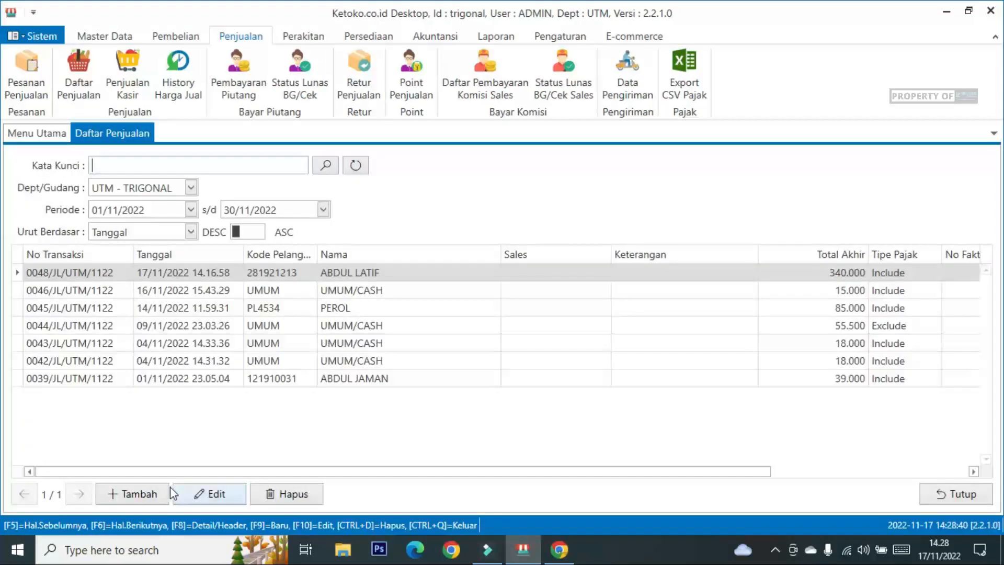
left_click(147, 495)
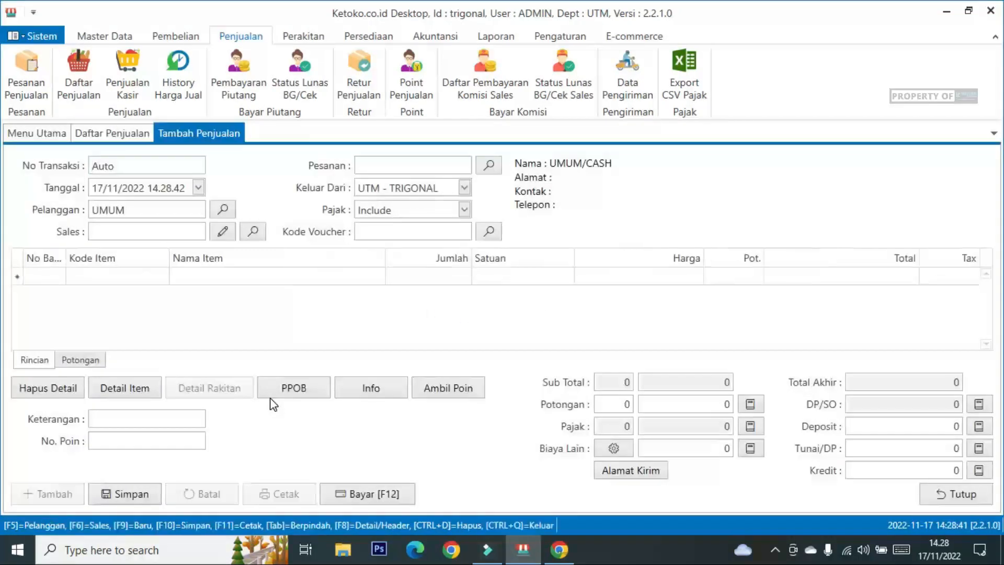
left_click(98, 420)
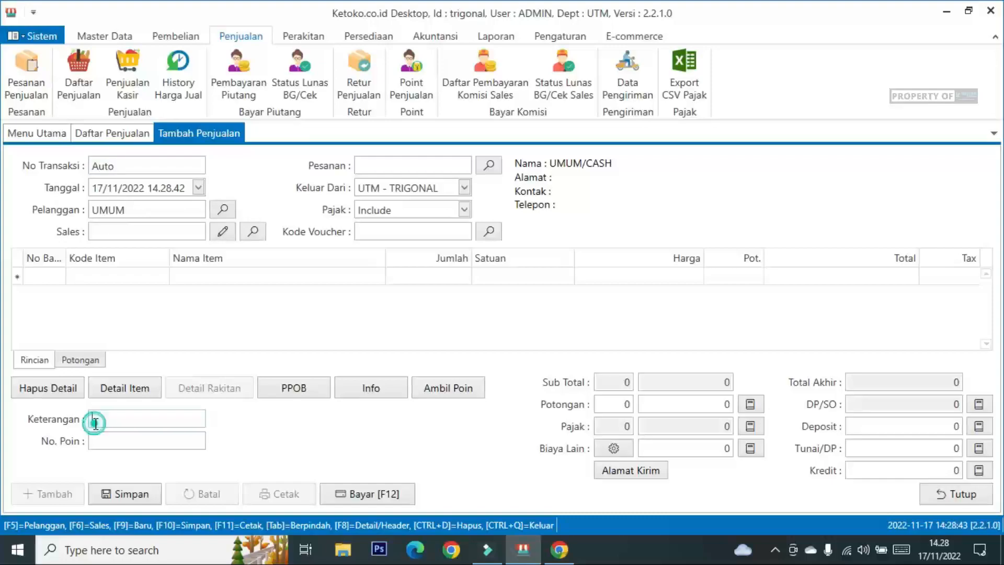
left_click(104, 418)
left_click(103, 280)
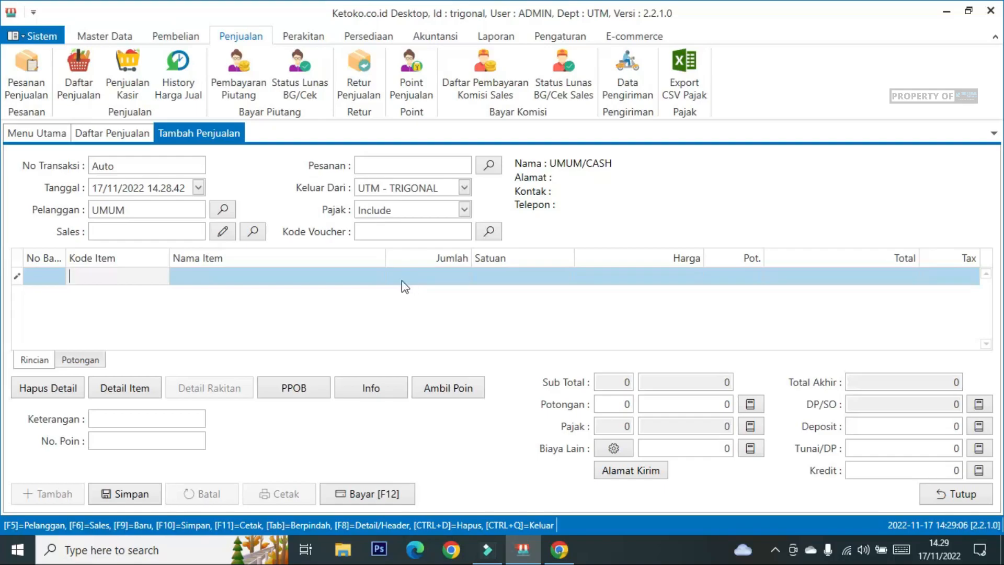
left_click(217, 276)
left_click(133, 281)
left_click(929, 491)
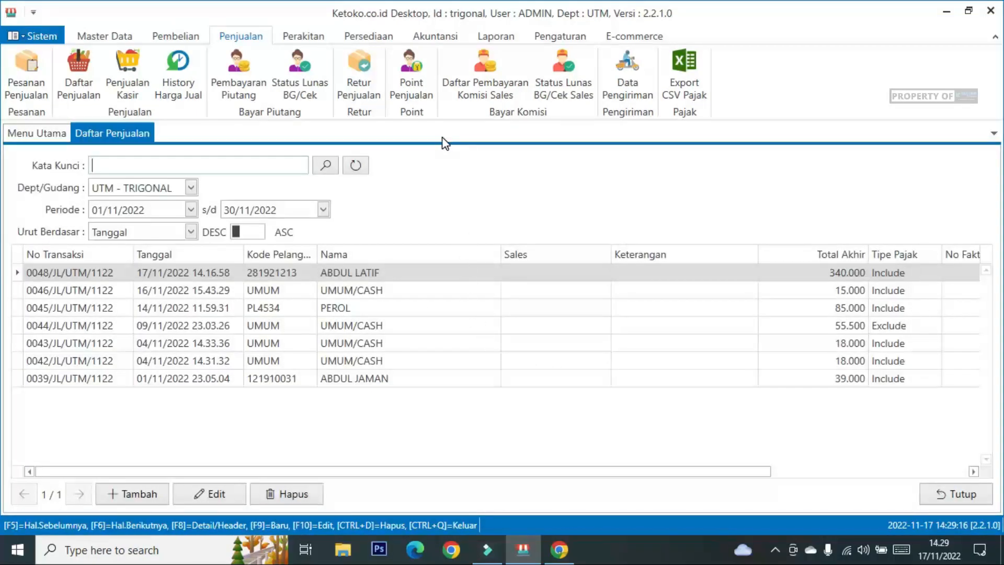
Step: Enable the info column on all transactions (Aktifkan Kolom Info pada Semua Transaksi) in the general transaction settings and save
left_click(552, 40)
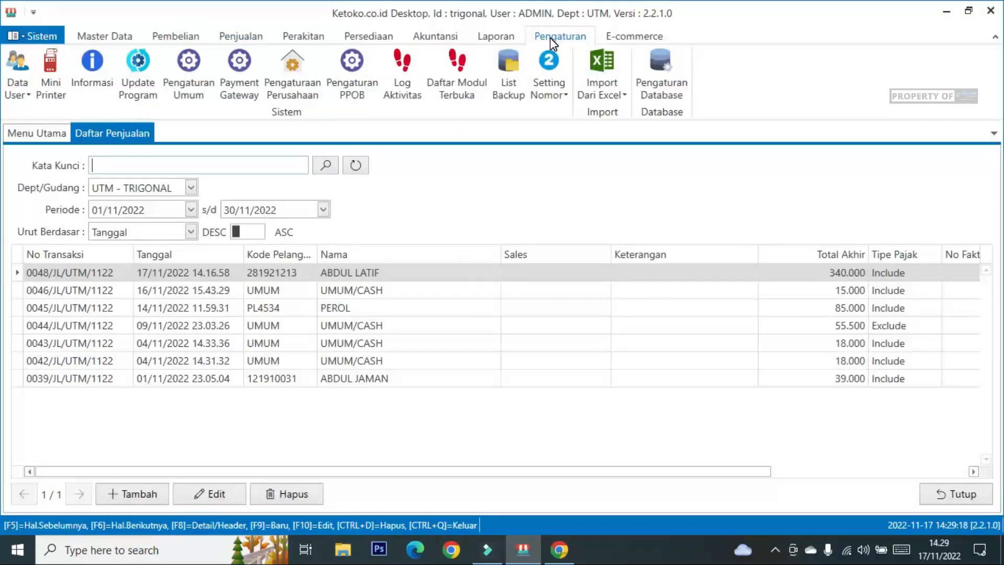
left_click(189, 64)
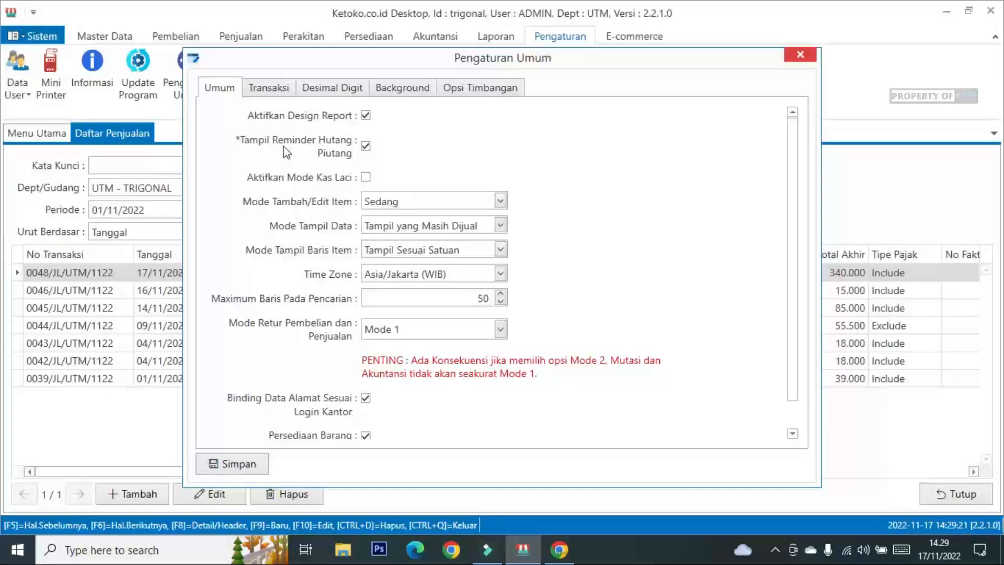
left_click(267, 99)
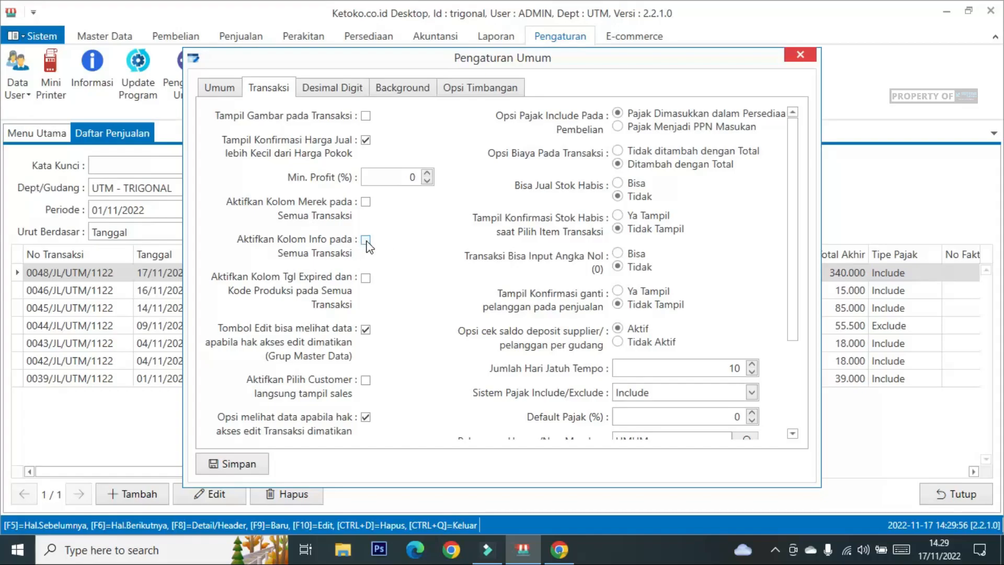
left_click(219, 473)
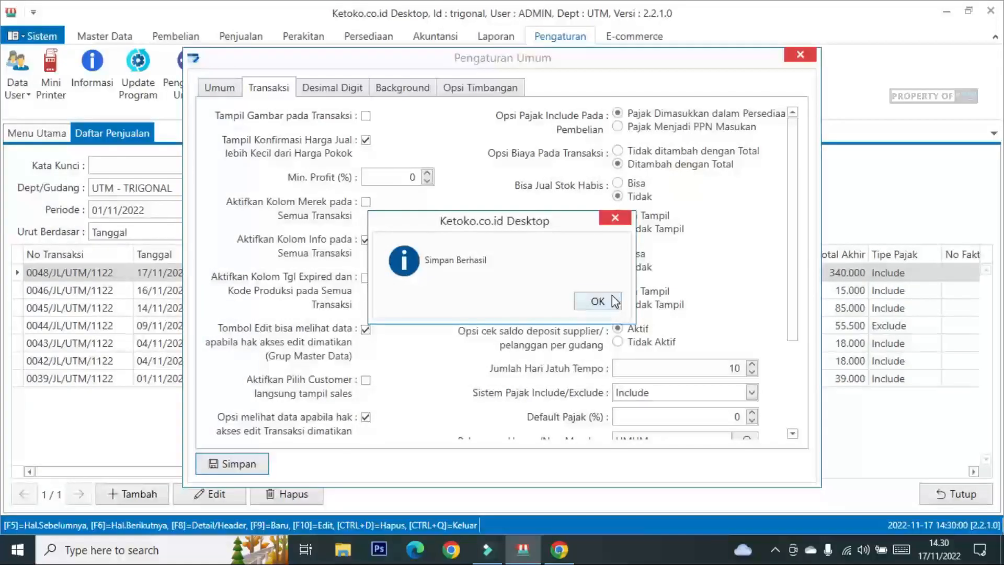
left_click(598, 302)
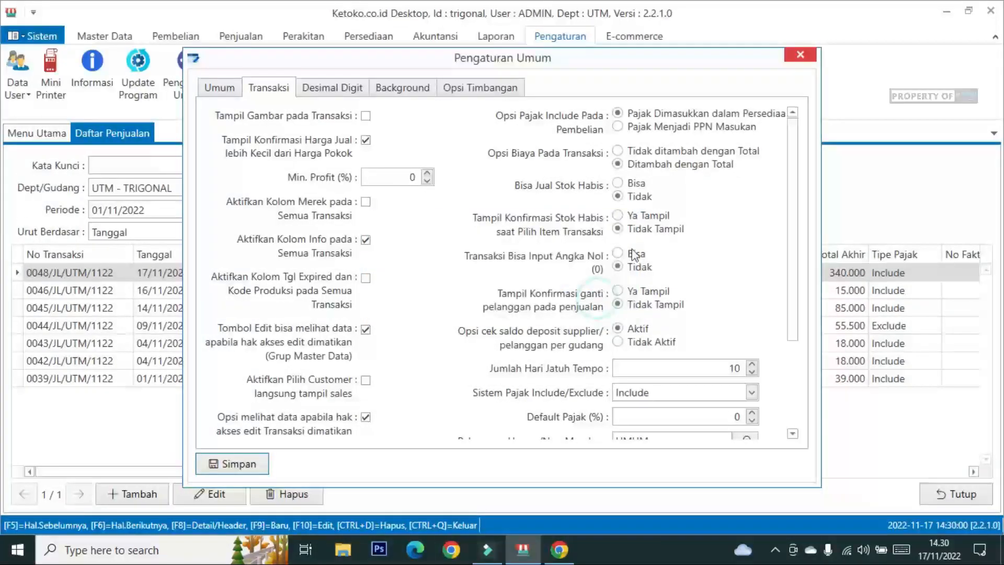
left_click(800, 54)
Step: Start a new sale and add ABC Sambal Terasi 180gr in PCS, found by searching items with keyword 1
left_click(131, 495)
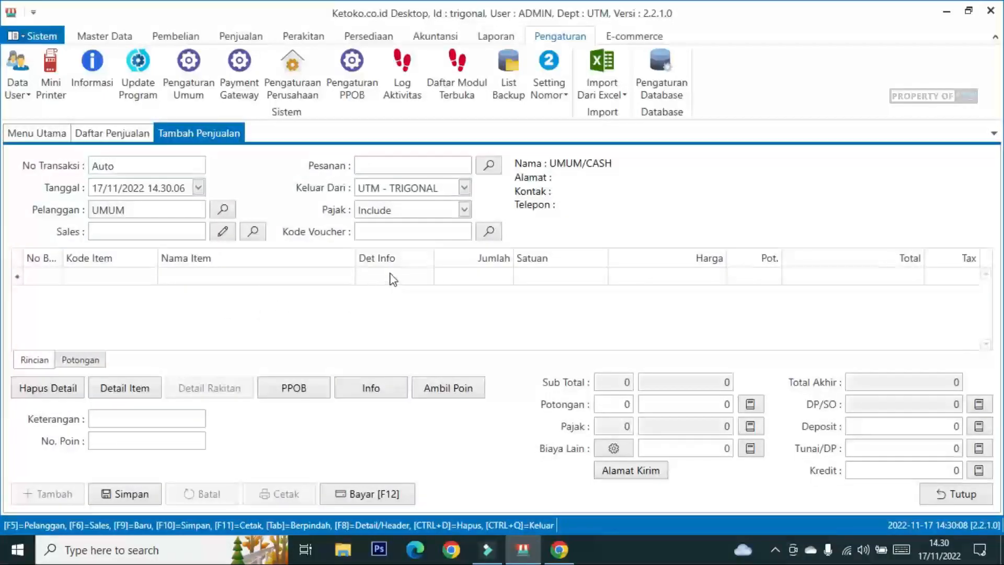
left_click(386, 272)
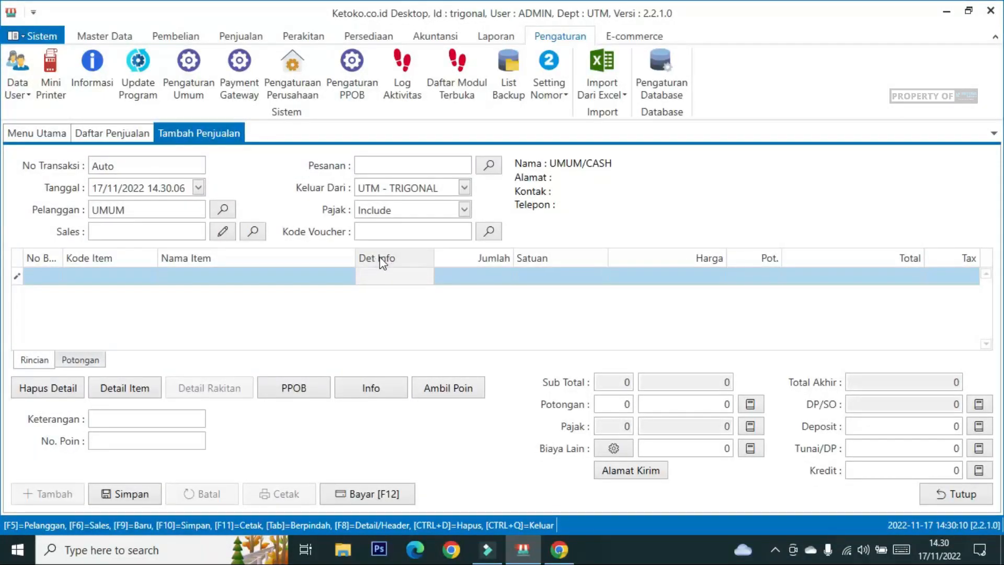
left_click(107, 272)
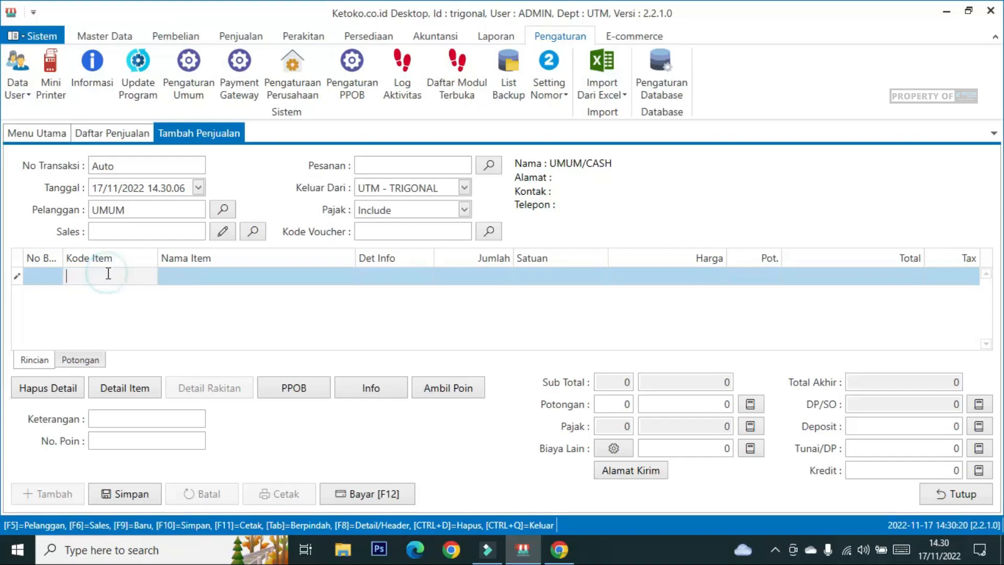
type("1")
key("Return")
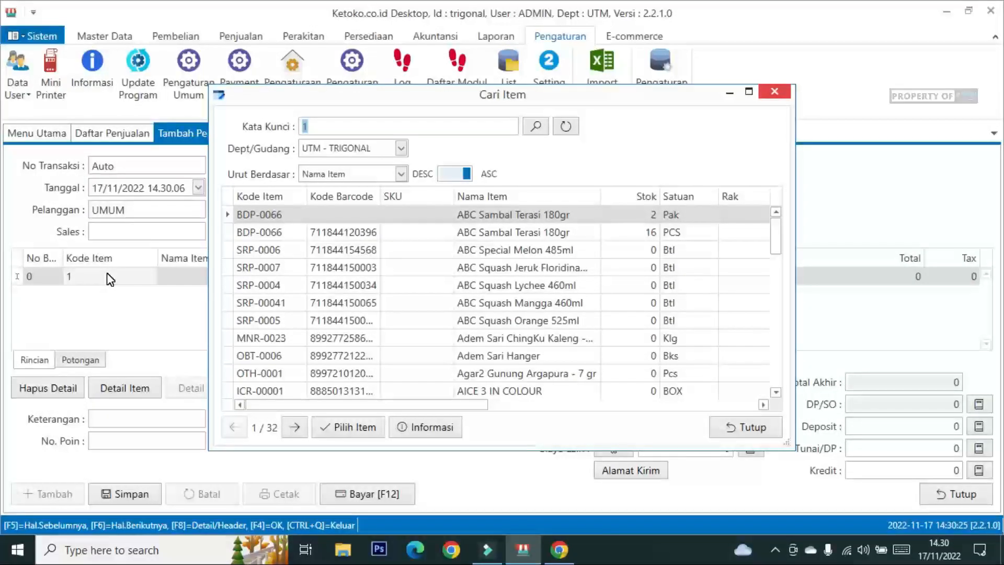
scroll(480, 307, "down", 10)
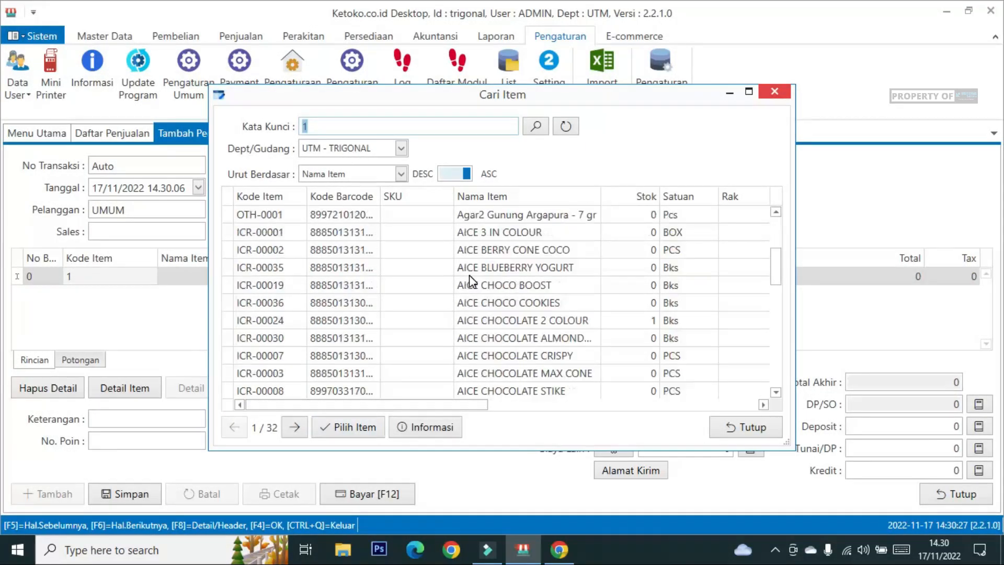
scroll(478, 309, "down", 4)
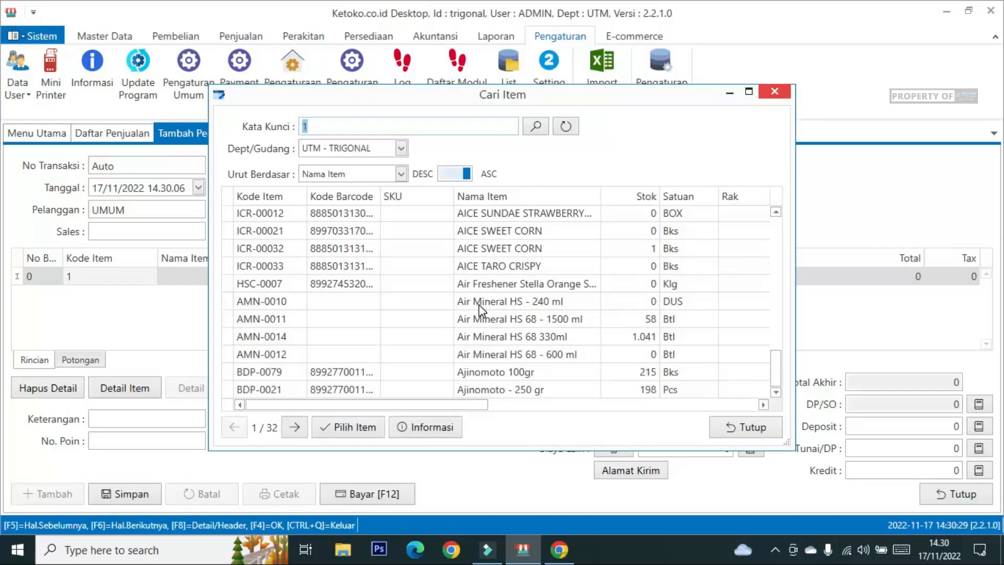
scroll(522, 345, "up", 2)
scroll(533, 336, "up", 10)
left_click(537, 232)
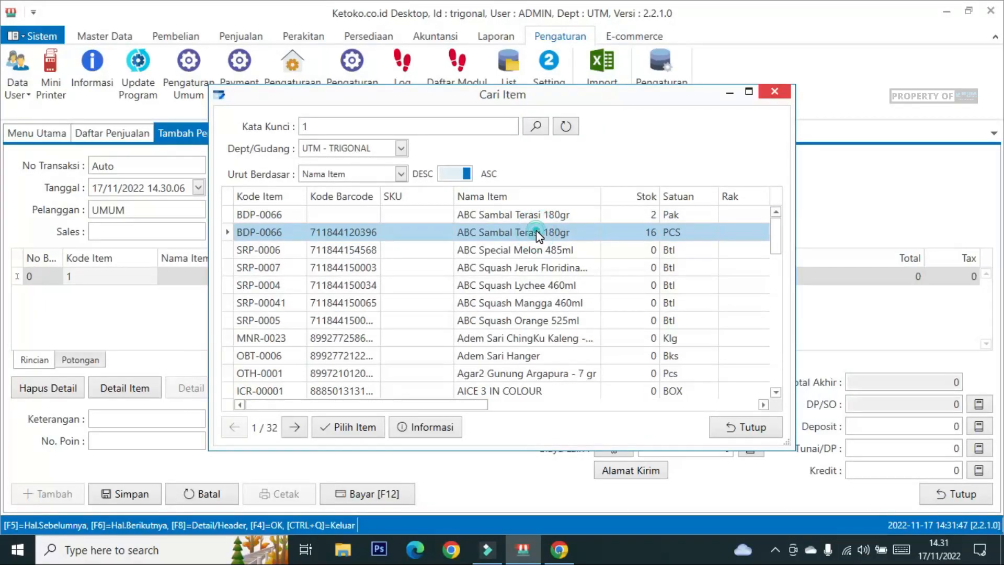
double_click(535, 231)
Step: Enter "1 pak 12 pcs" as the Det Info of the ABC Sambal Terasi 180gr line
left_click(377, 275)
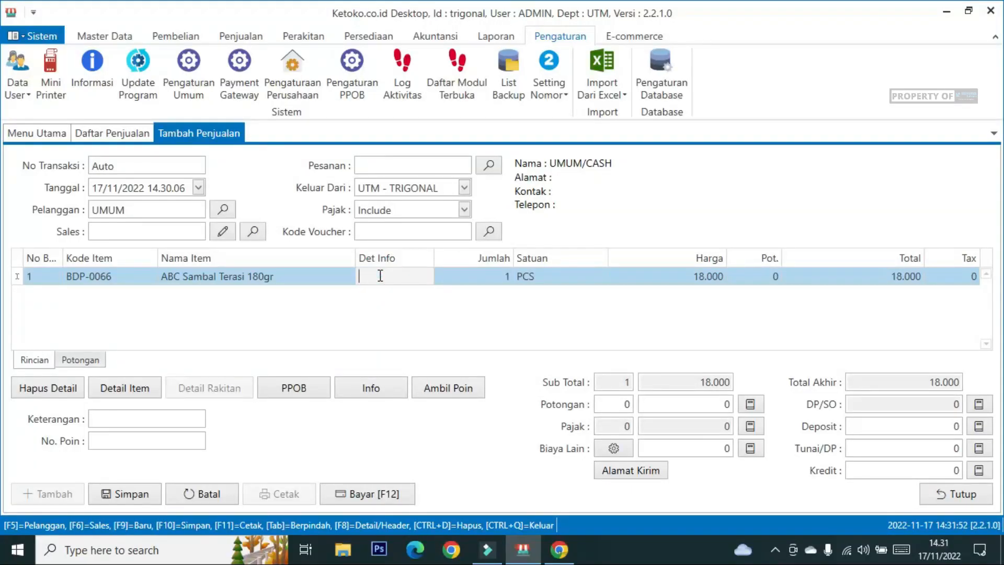
type("1 pak 12 pcs")
left_click(482, 276)
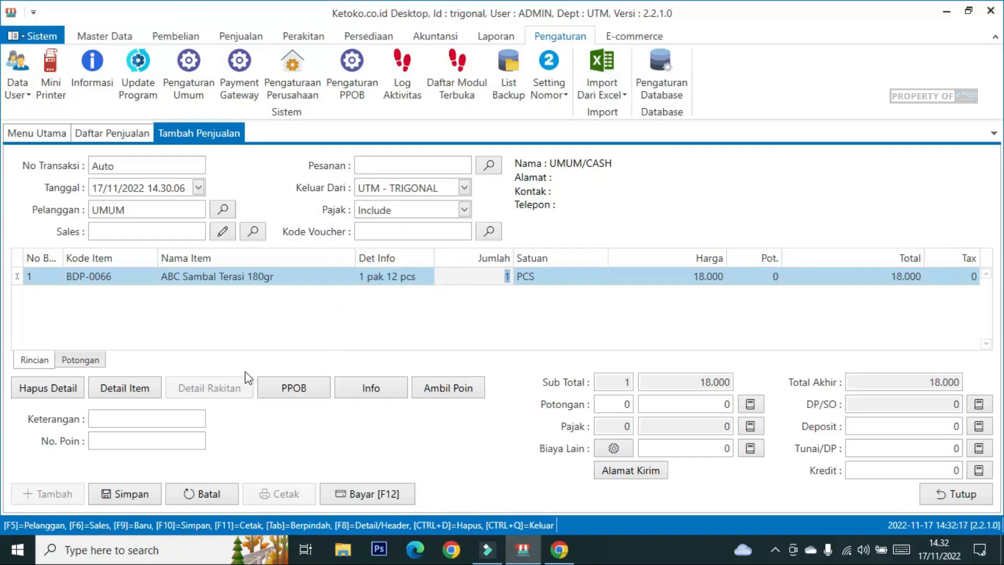
left_click(155, 419)
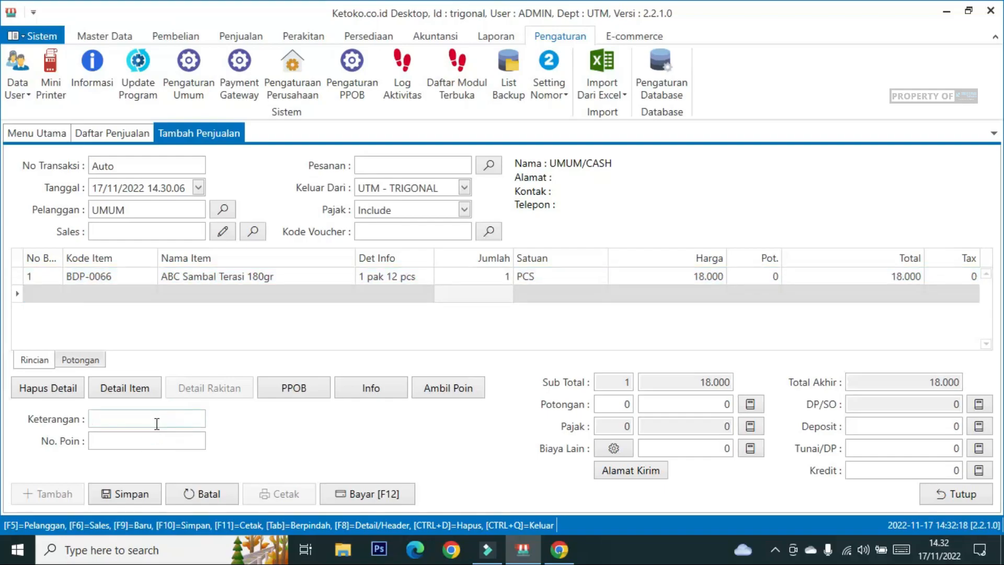
Step: Pay for the sale with 18.000 in cash and save the transaction
left_click(367, 495)
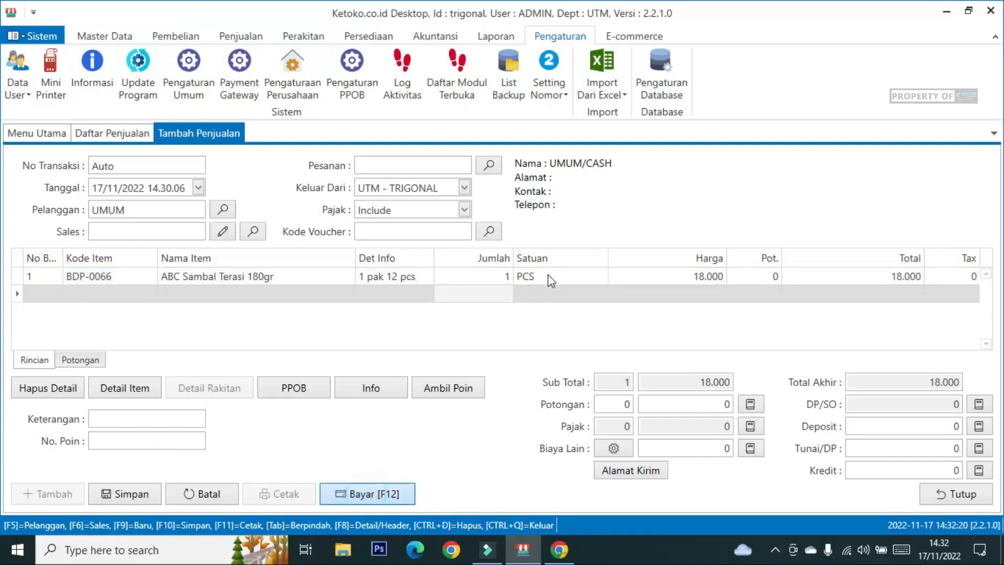
type("180000")
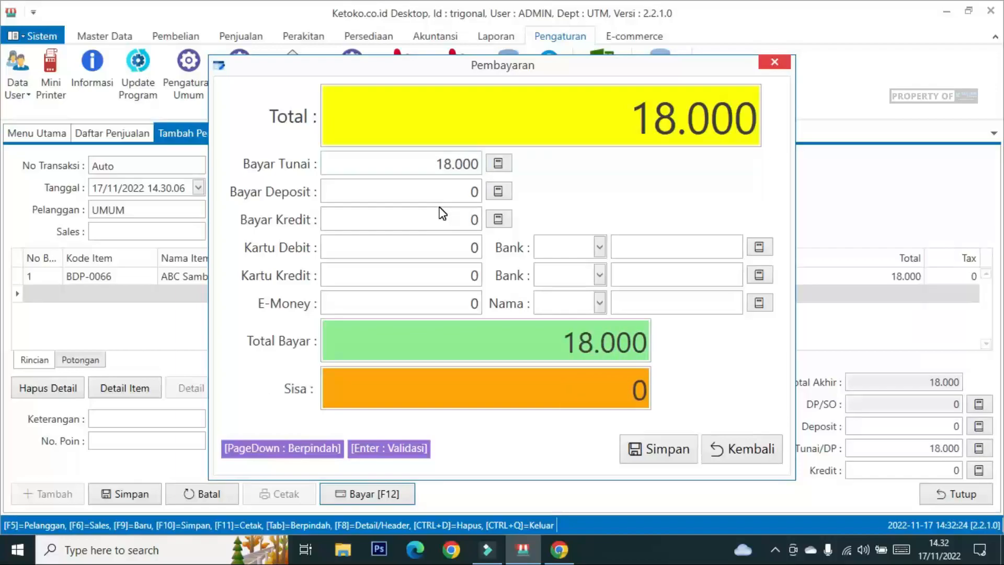
left_click(641, 449)
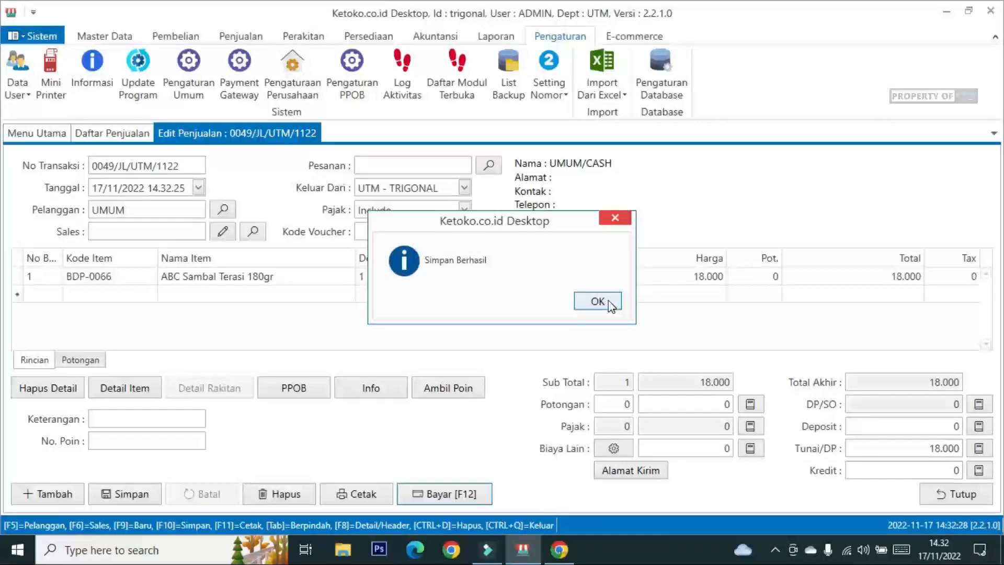
left_click(606, 301)
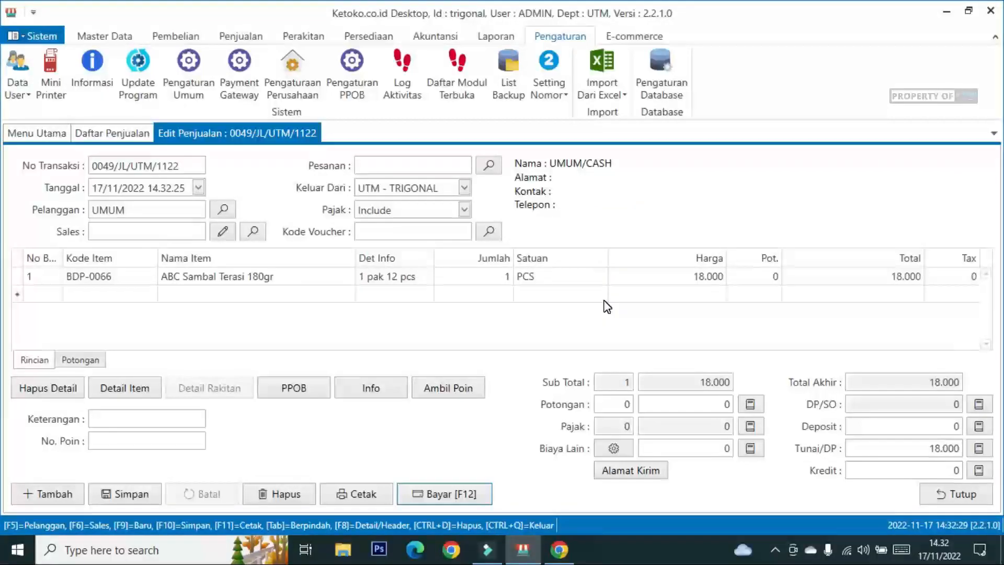
Step: Preview the saved sale's invoice as Faktur Jual 2 and as Faktur Jual 1, closing each preview
left_click(353, 499)
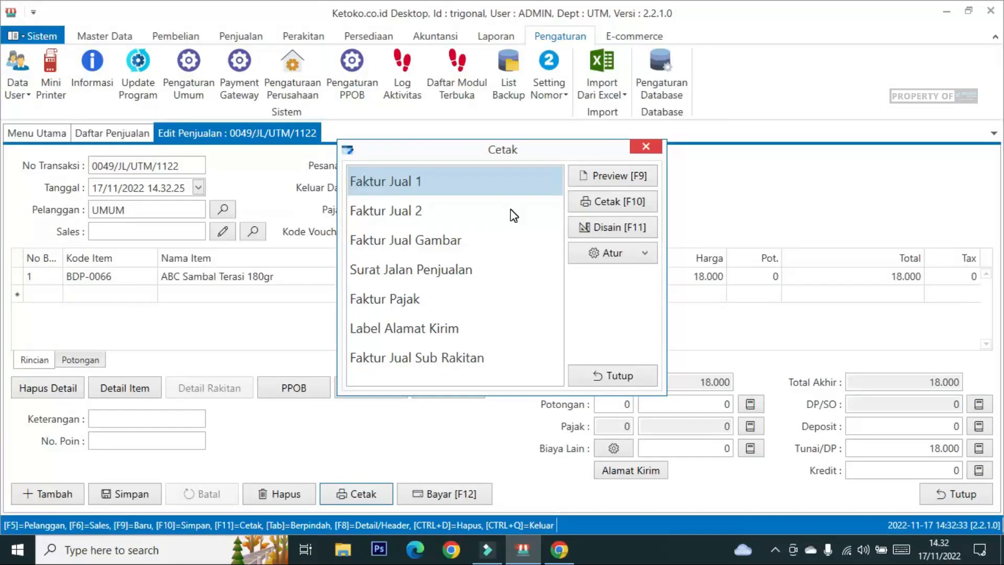
left_click(513, 212)
left_click(591, 178)
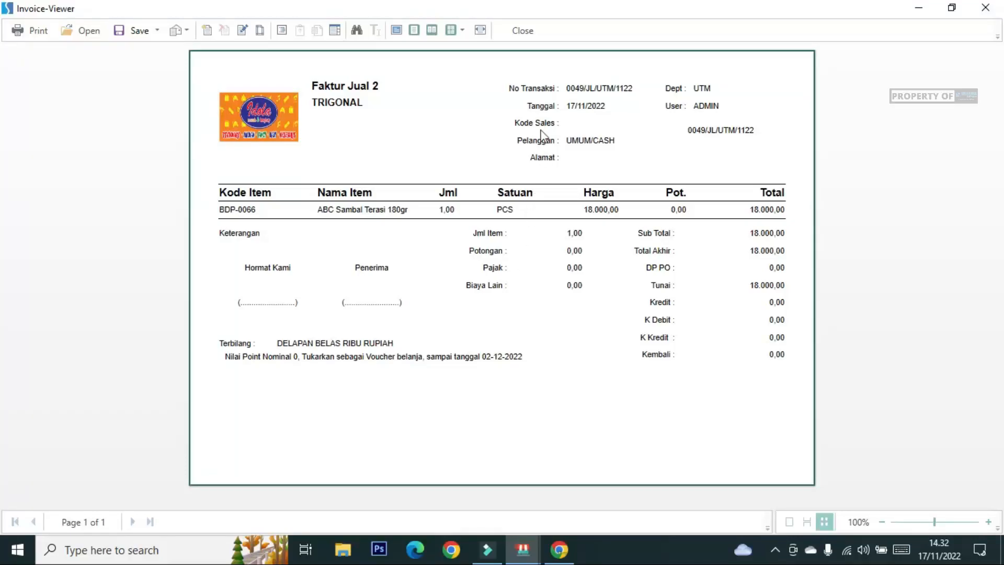
left_click(522, 31)
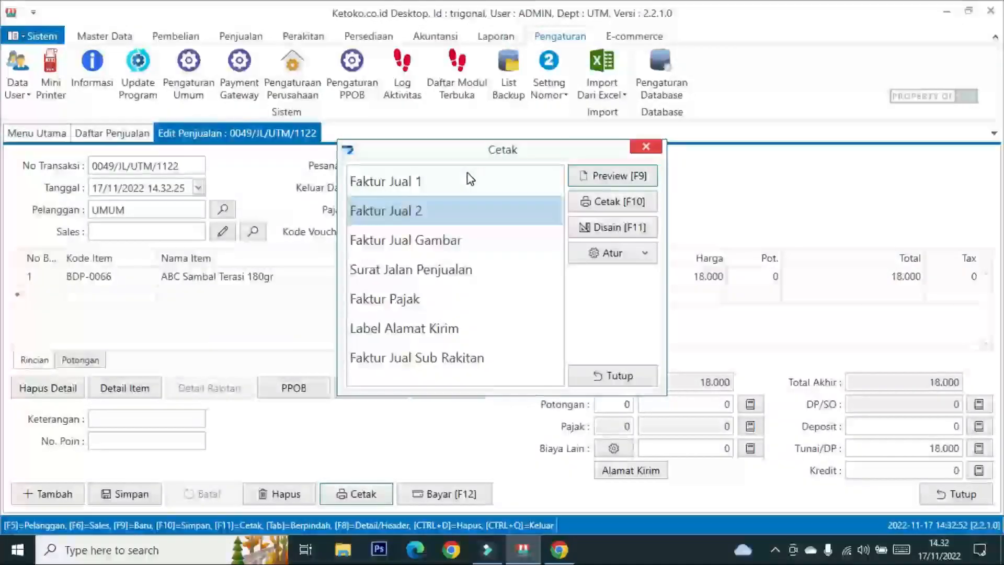
left_click(473, 184)
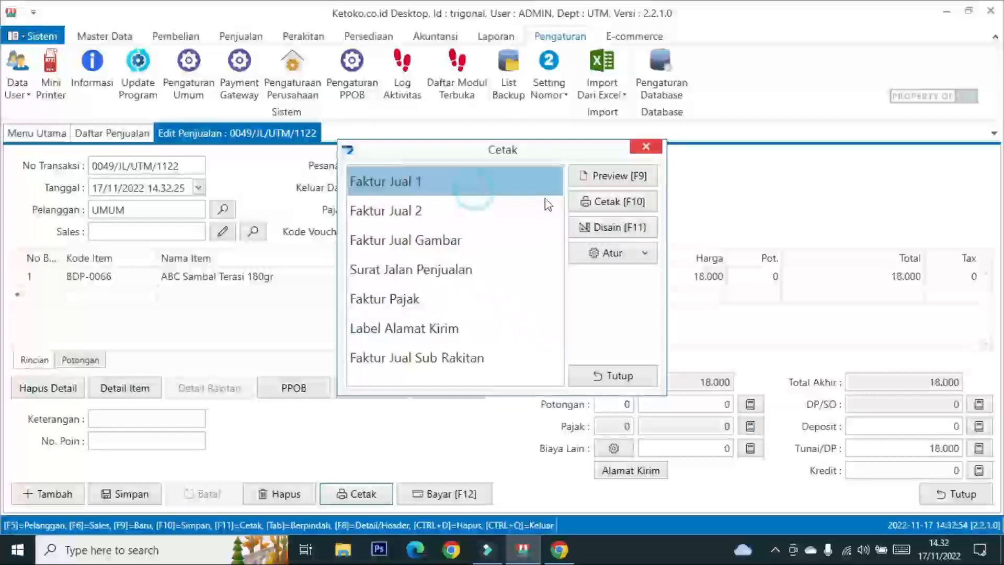
left_click(587, 177)
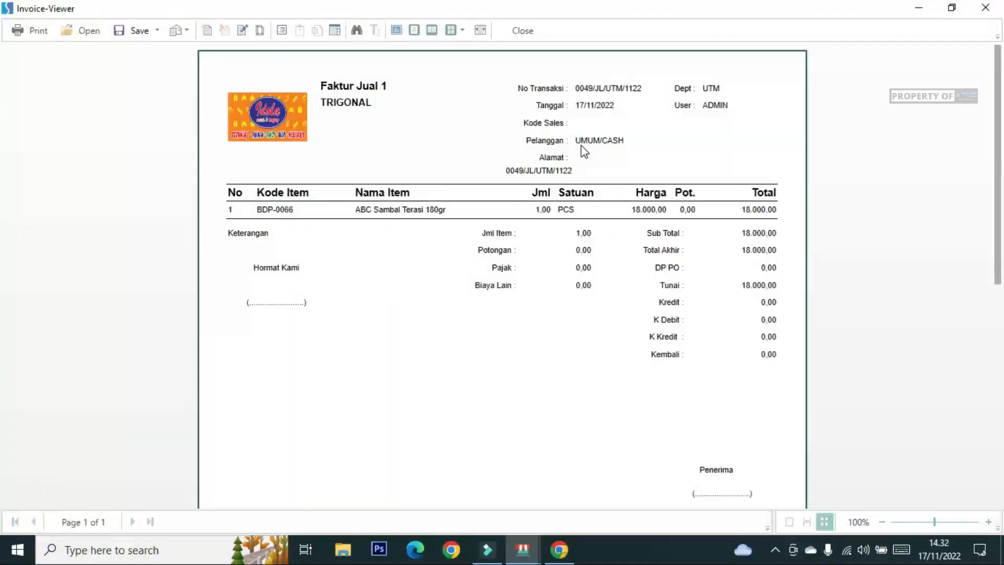
left_click(523, 31)
Step: Open the Faktur Jual 1 invoice layout in the report designer
left_click(465, 187)
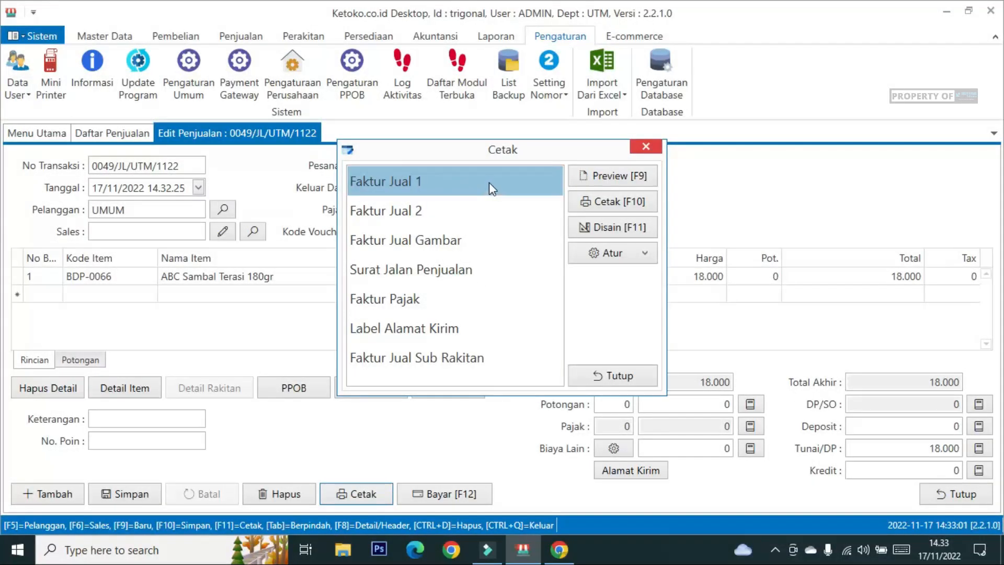
left_click_drag(577, 156, 691, 222)
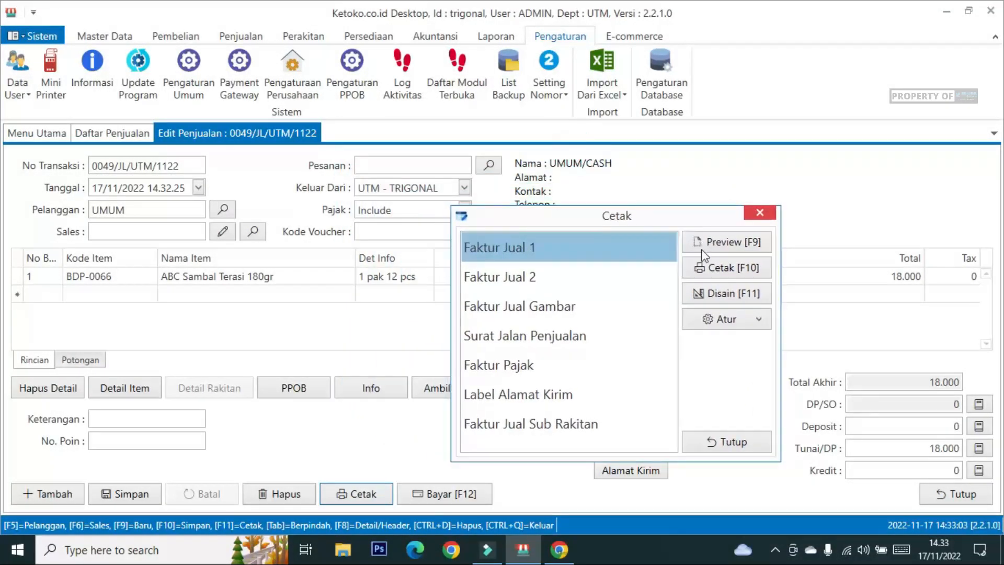
left_click(733, 293)
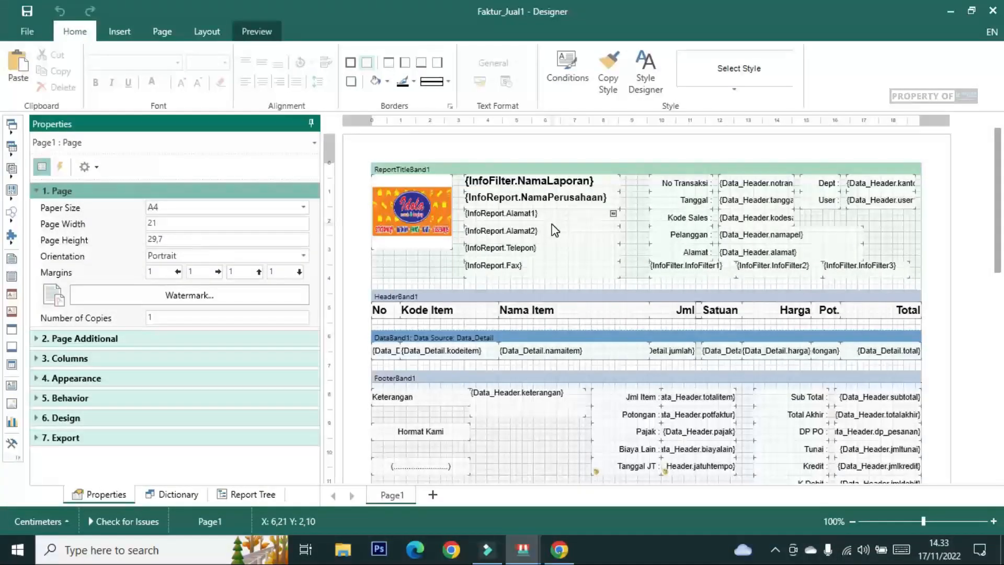
Step: Narrow the Kode Item heading and the kodeitem data field below it to 2,20 cm wide each
scroll(622, 305, "down", 3)
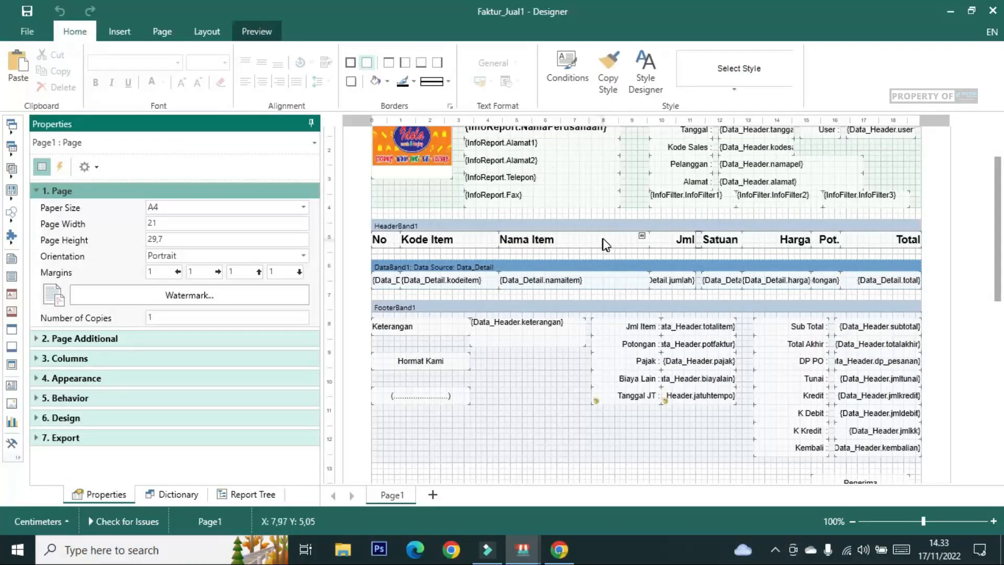
left_click(466, 243)
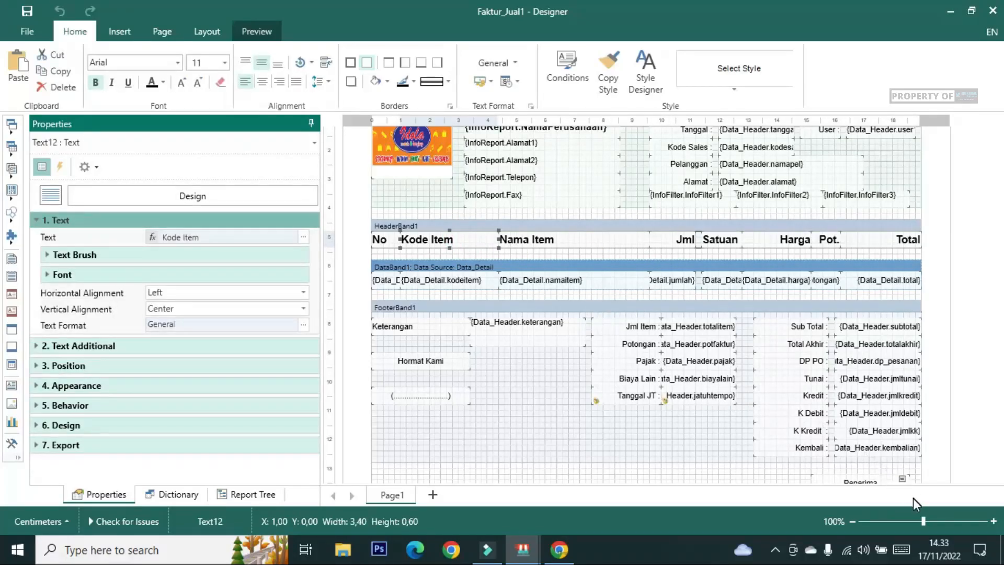
left_click_drag(922, 519, 939, 520)
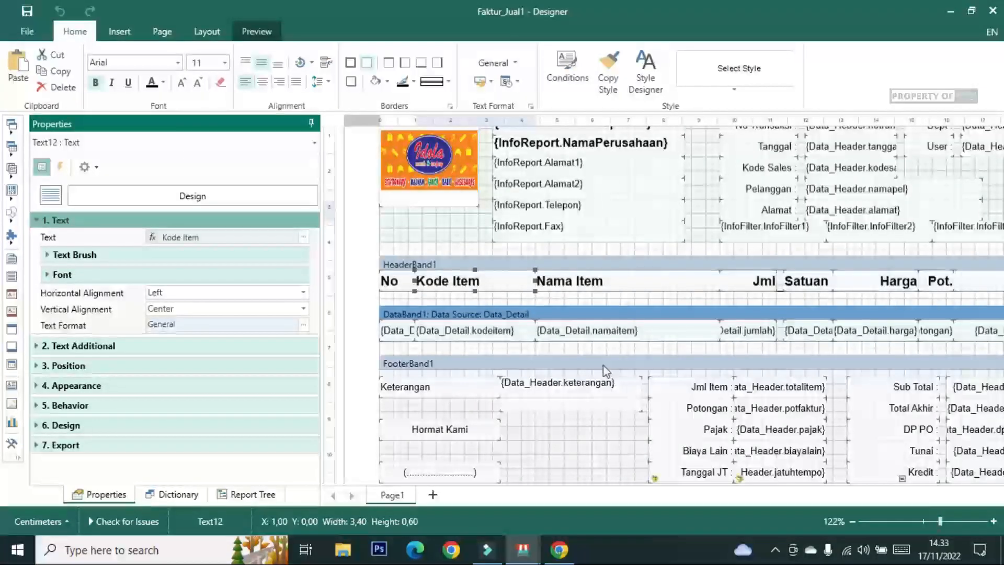
scroll(585, 342, "down", 2)
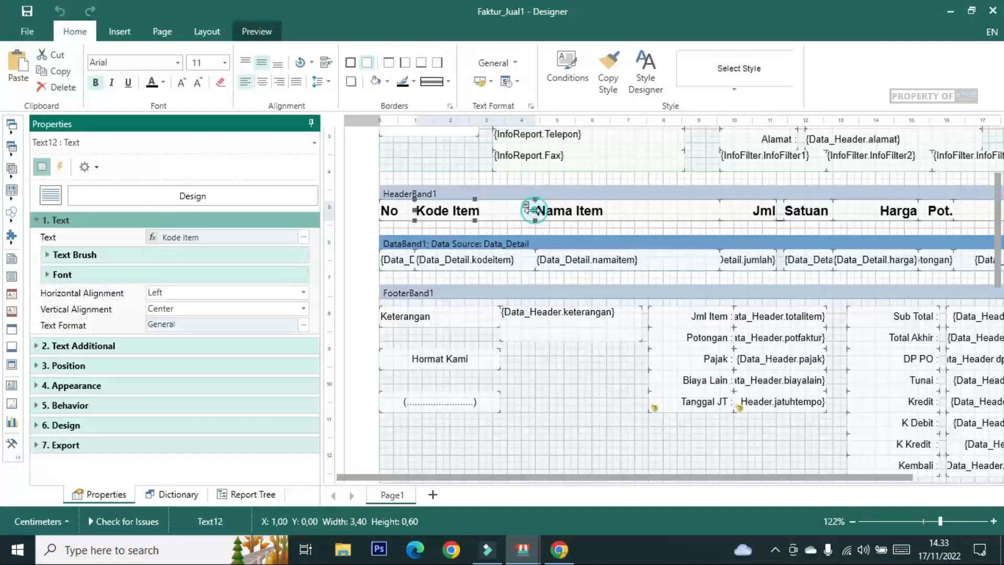
left_click_drag(502, 210, 491, 211)
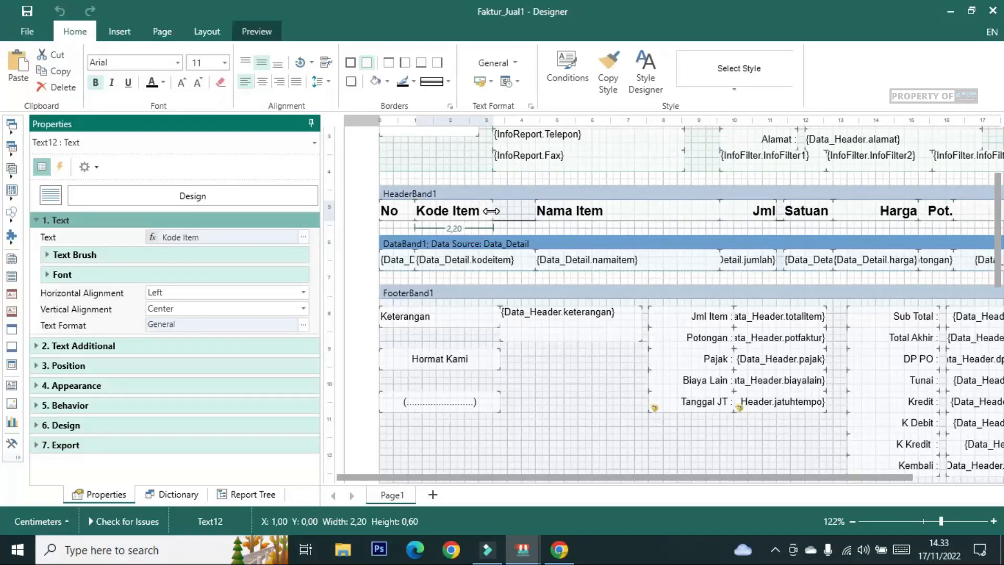
left_click(502, 260)
left_click_drag(533, 260, 490, 264)
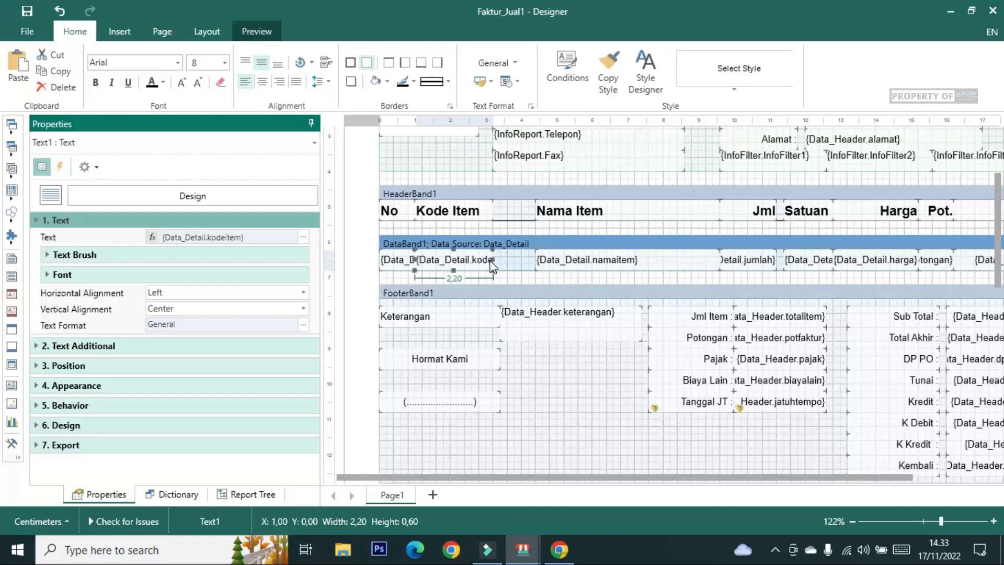
Step: Move the Nama Item heading and the namaitem data field beside the Kode Item column, at X 3,20 cm
left_click(539, 212)
left_click_drag(540, 215, 505, 214)
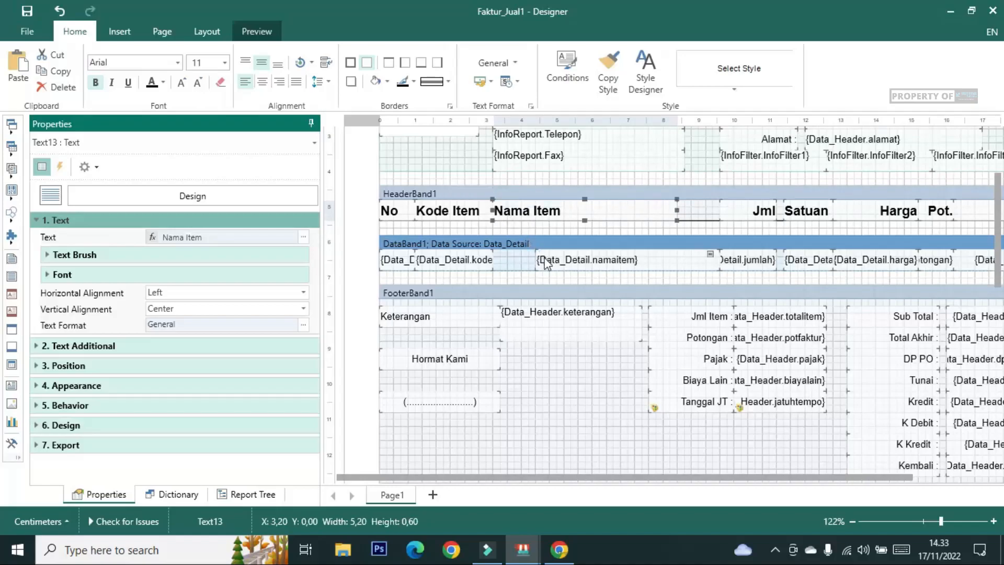
left_click(550, 263)
left_click_drag(550, 263, 510, 267)
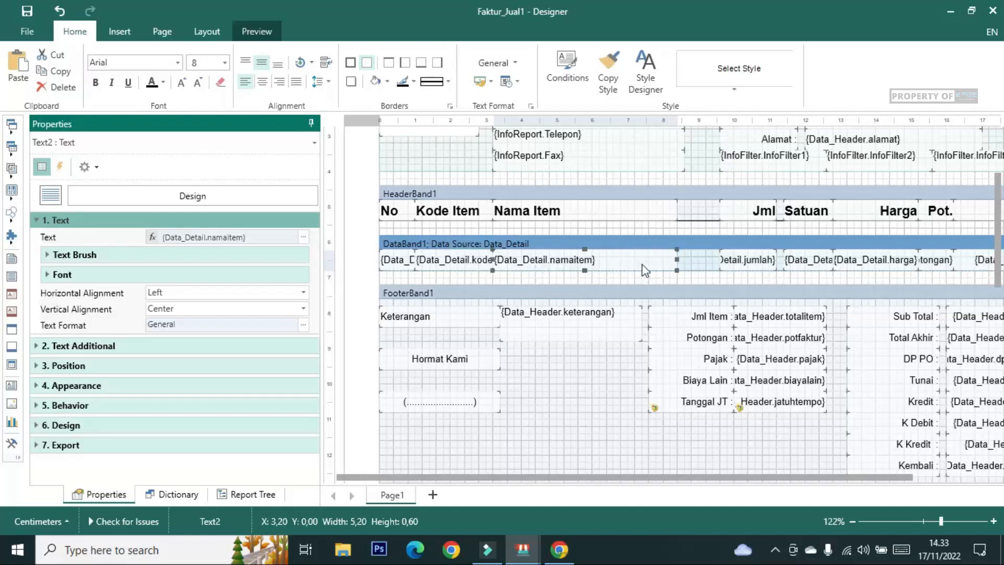
Step: Narrow the Nama Item heading and the namaitem data field to 4,00 cm wide each
left_click_drag(674, 258, 621, 257)
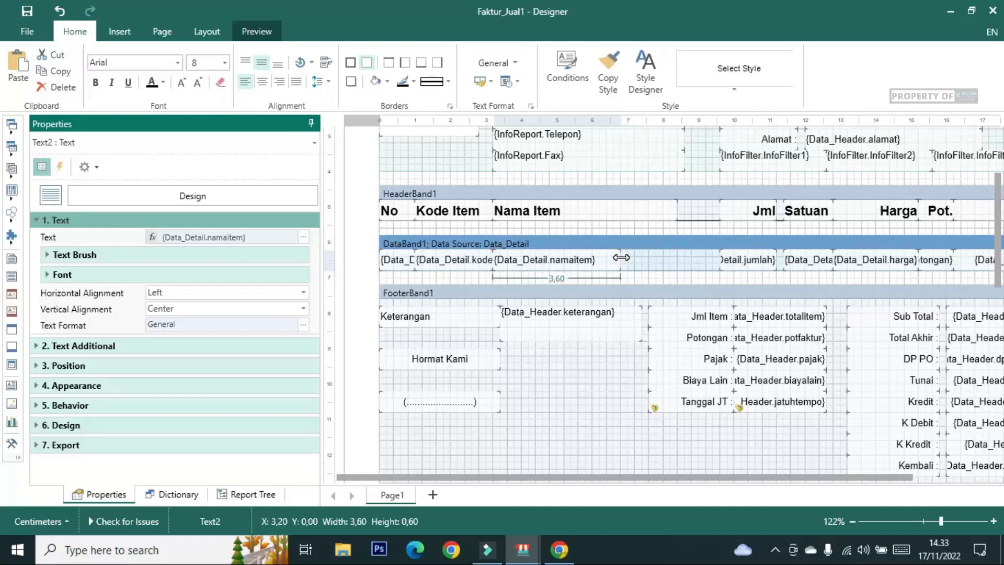
left_click(636, 209)
left_click_drag(677, 212, 626, 203)
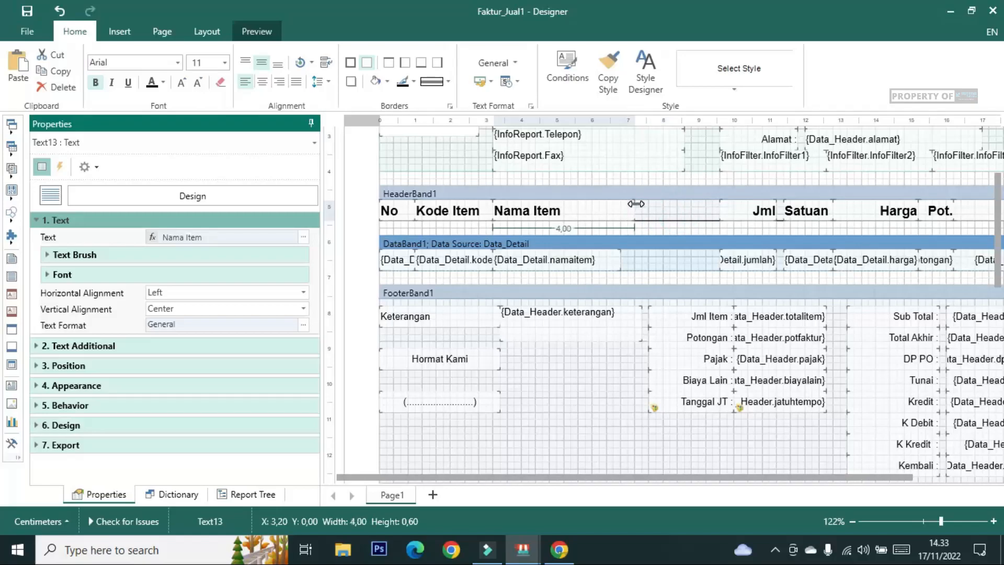
left_click(618, 262)
left_click_drag(618, 261, 634, 262)
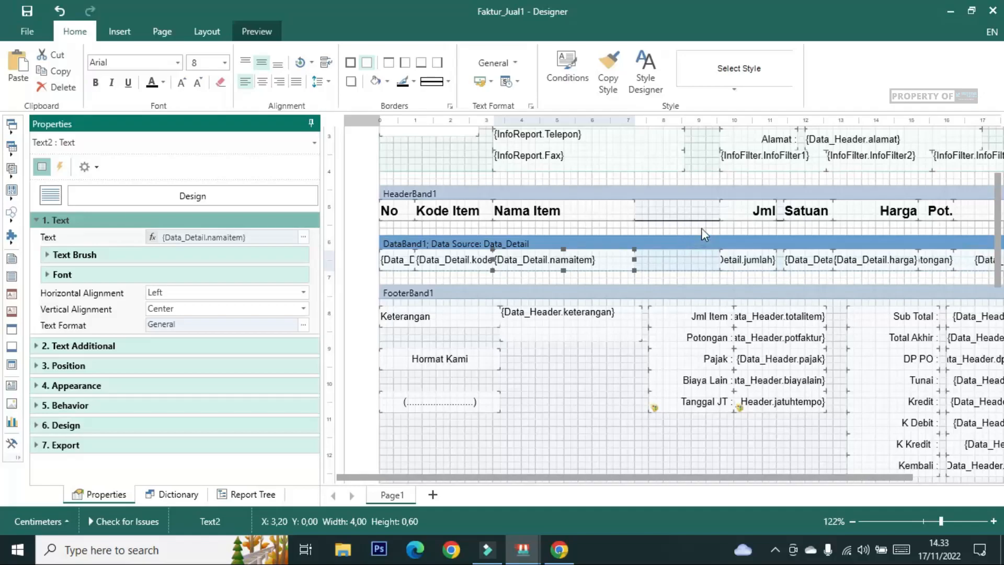
Step: Place a copy of the Jml heading in the header band's gap directly before Jml, at X 8,00 cm
left_click(682, 215)
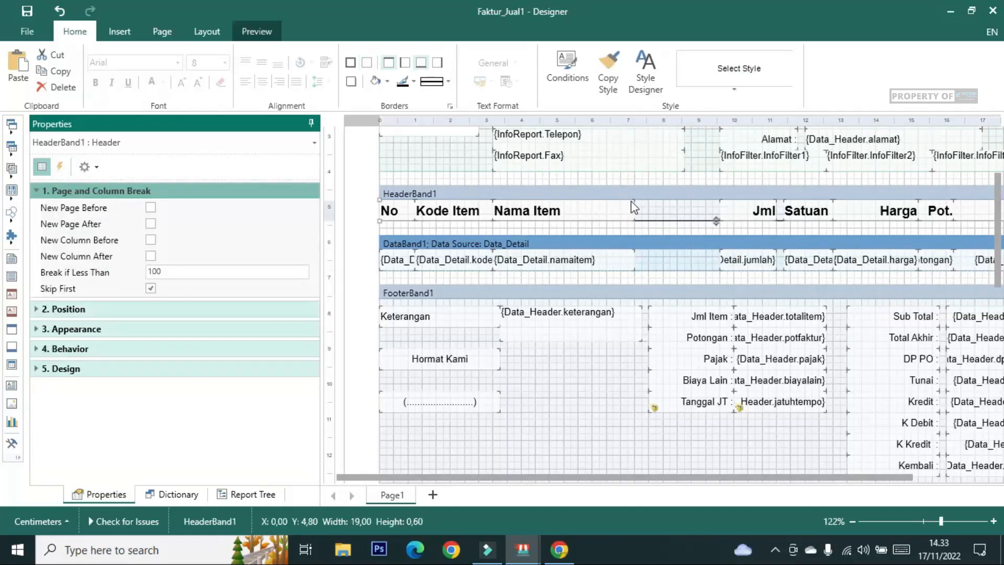
left_click(592, 216)
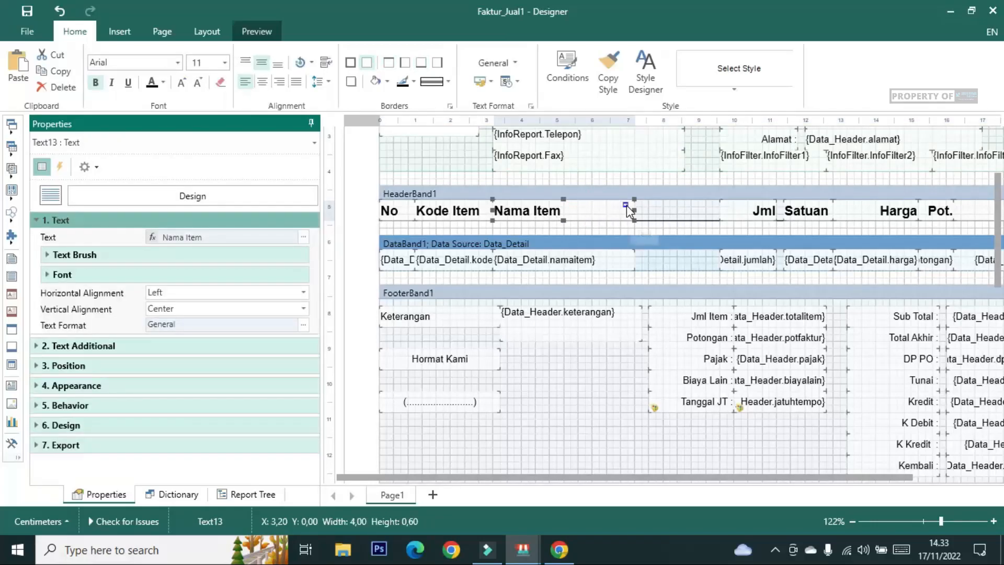
left_click(730, 211)
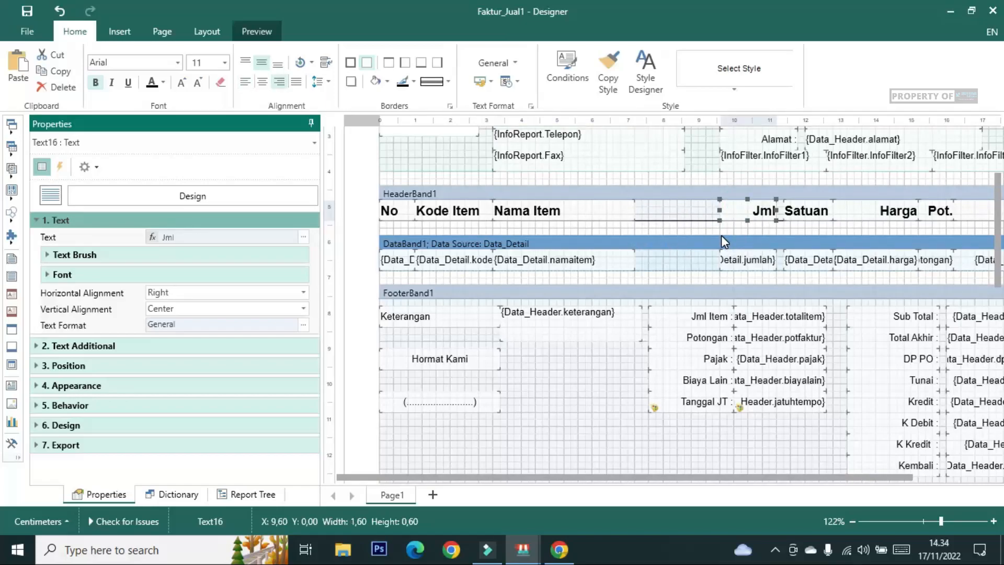
left_click(673, 210)
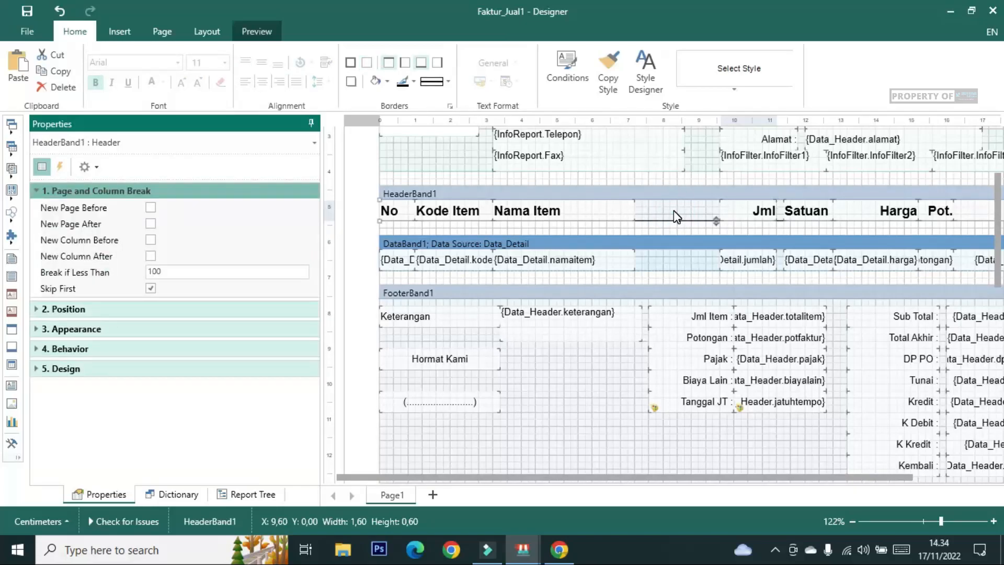
key("ctrl+v")
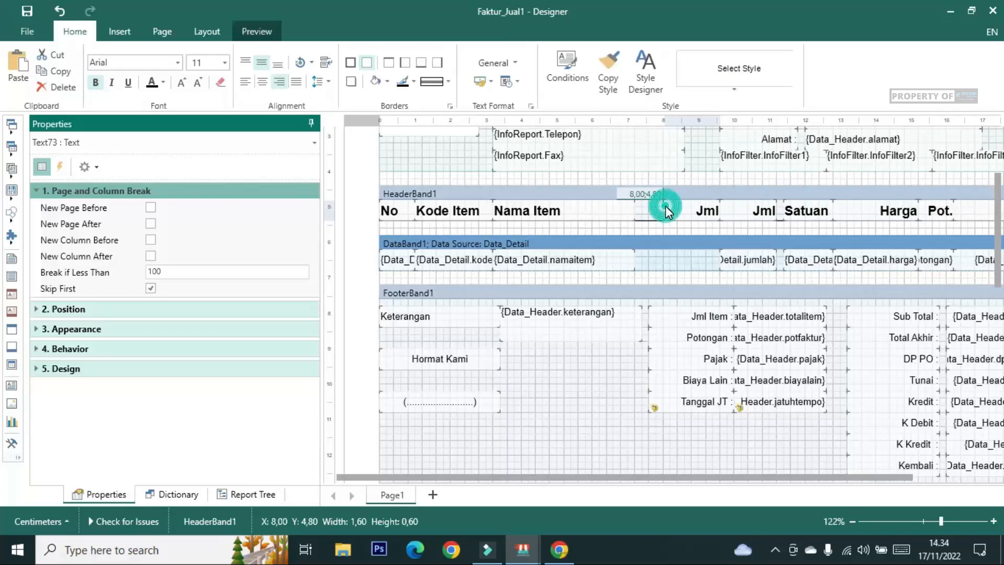
left_click(665, 205)
Step: Change the text of the copied Jml heading to "Info"
double_click(695, 209)
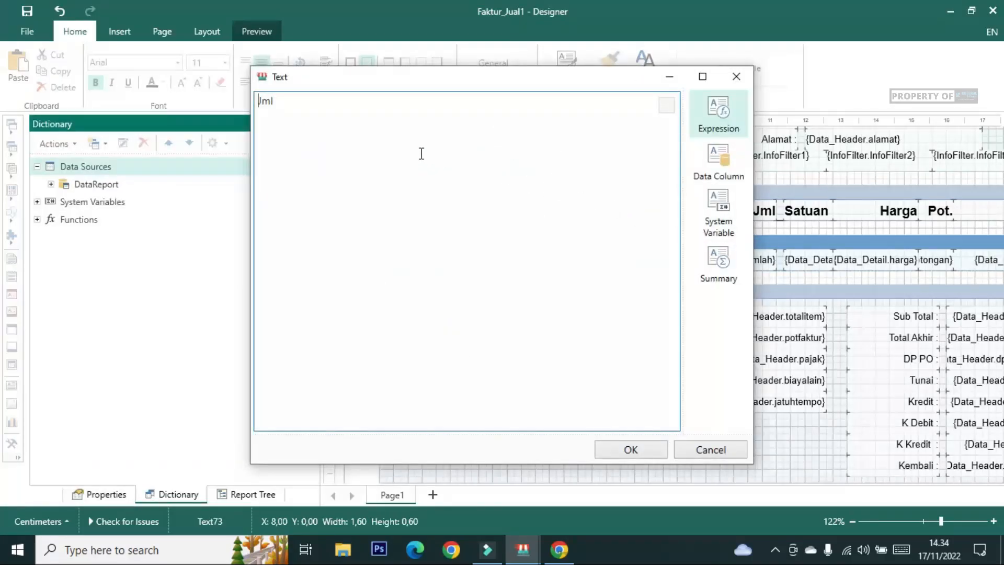
double_click(261, 100)
type("in")
left_click(620, 447)
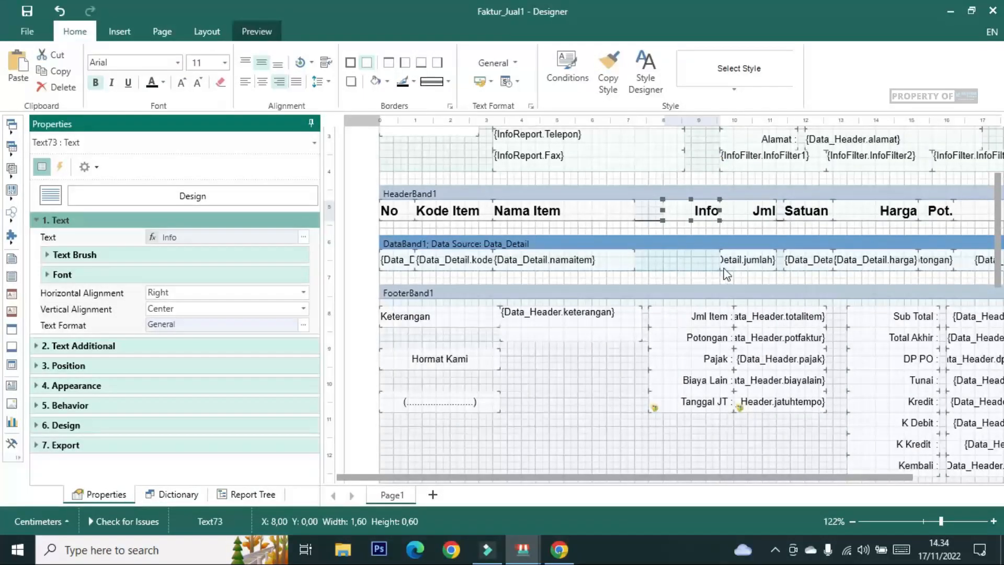
Step: Place a copy of the jumlah data field in the data band under the Info heading, at X 8,00 cm
left_click(733, 266)
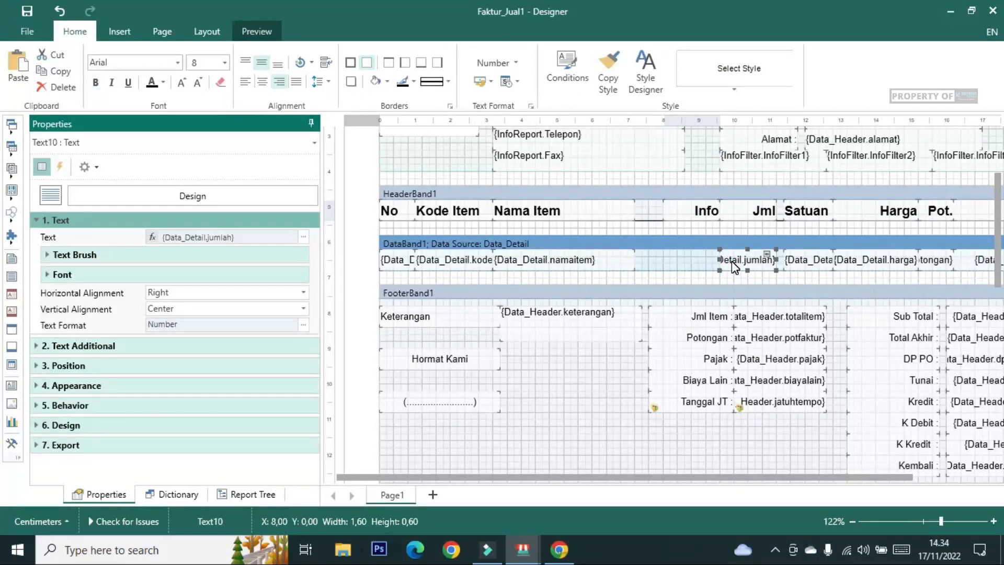
left_click(678, 266)
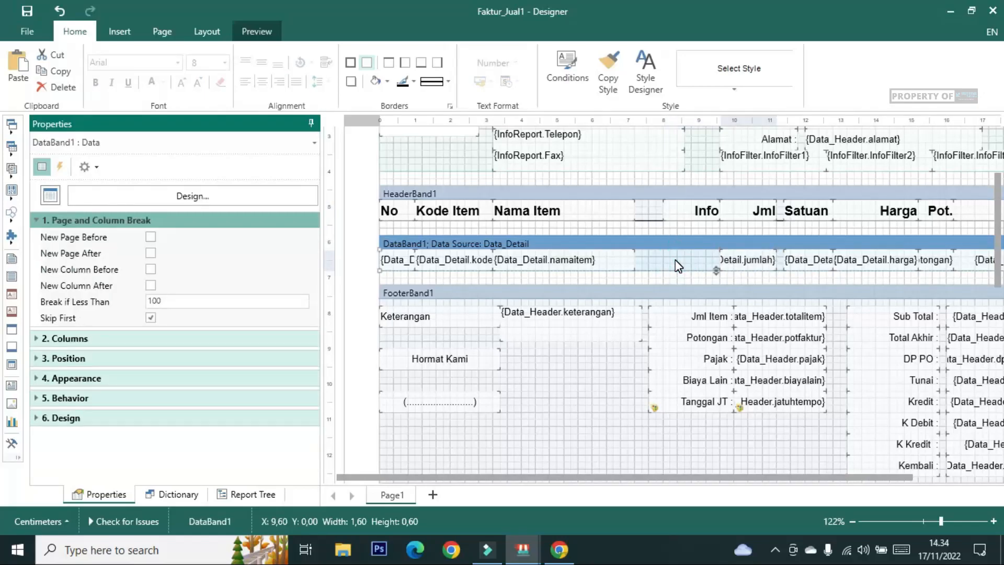
key("ctrl+v")
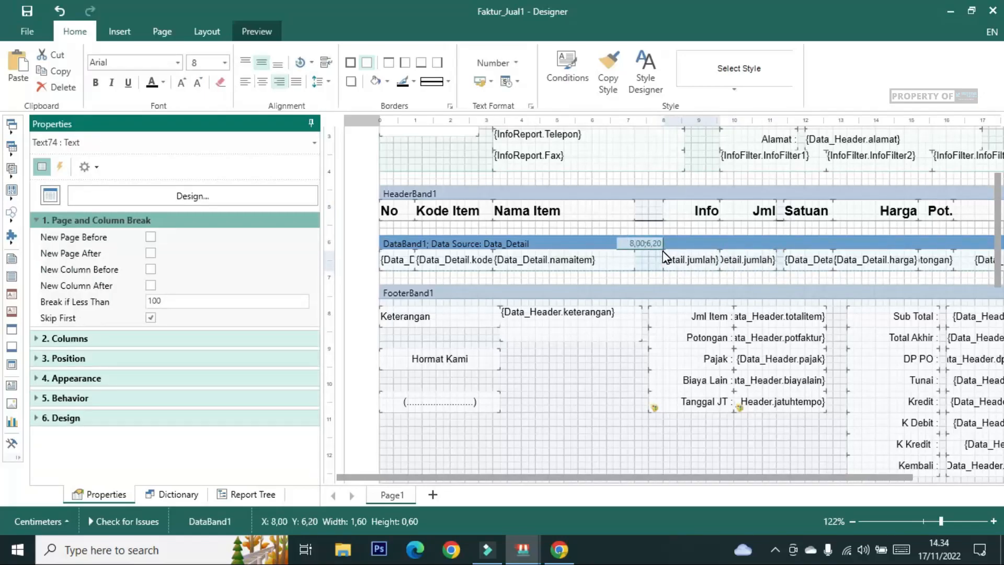
left_click(661, 251)
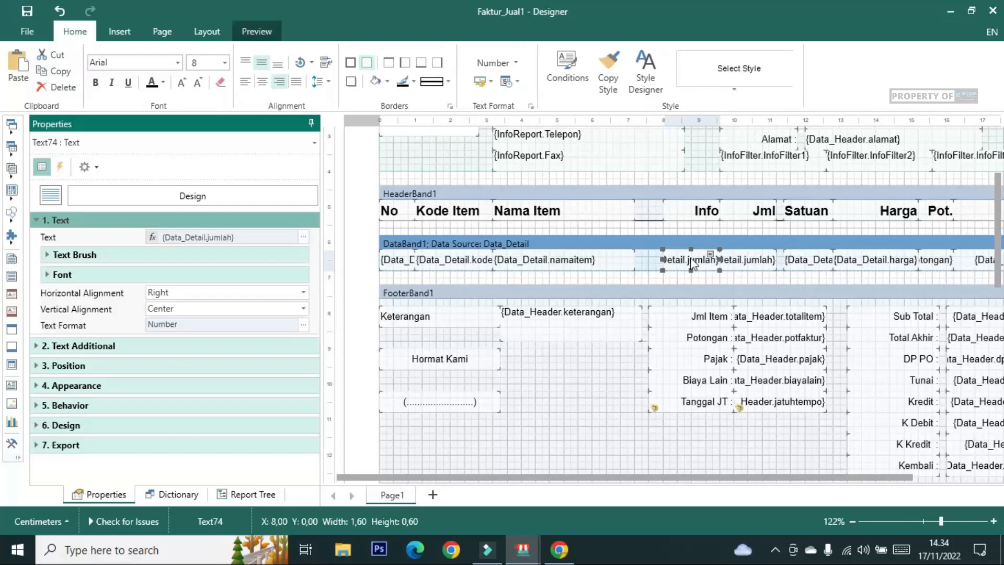
Step: Bind the copied data field under the Info heading to the detinfo column
left_click(710, 255)
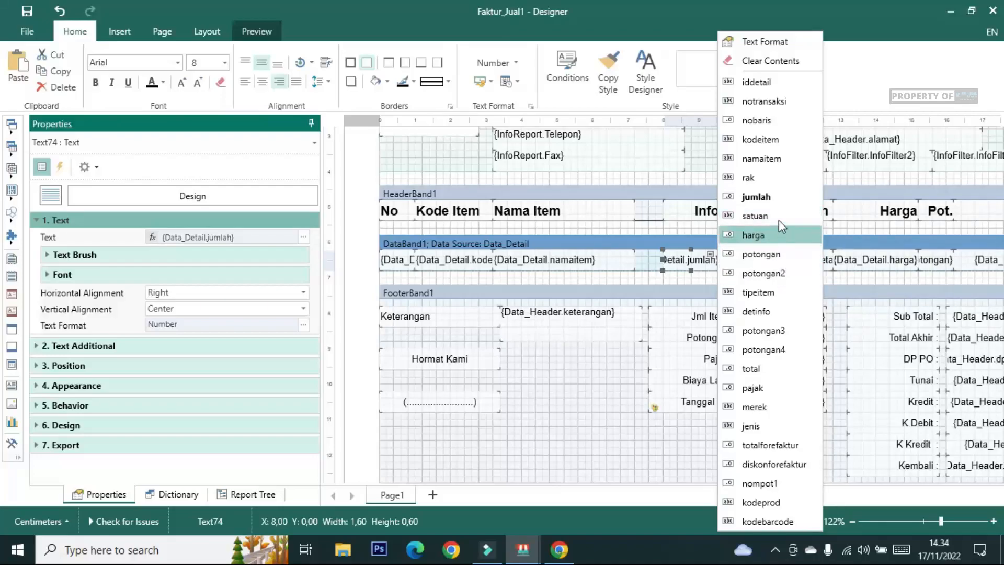
left_click(795, 312)
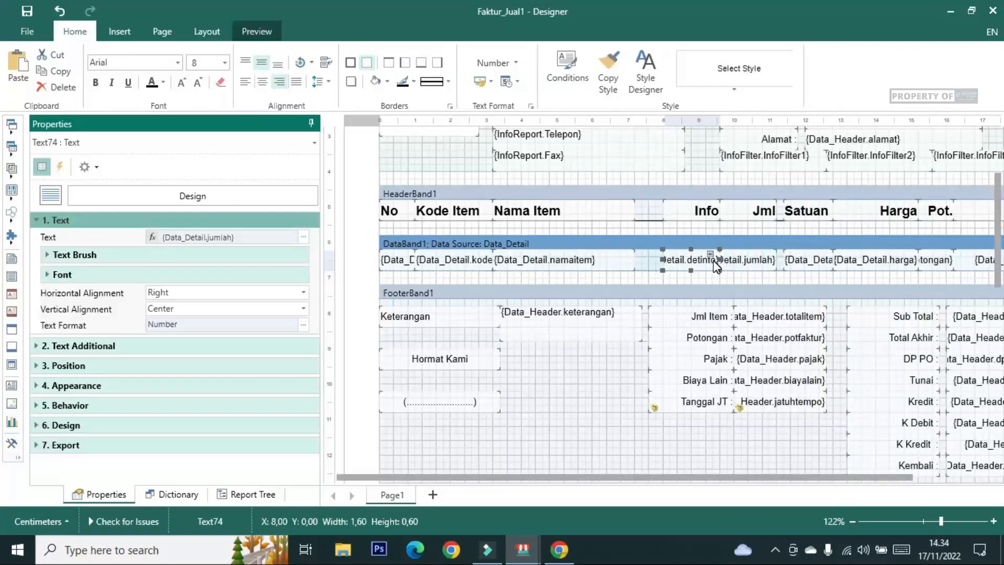
left_click(642, 264)
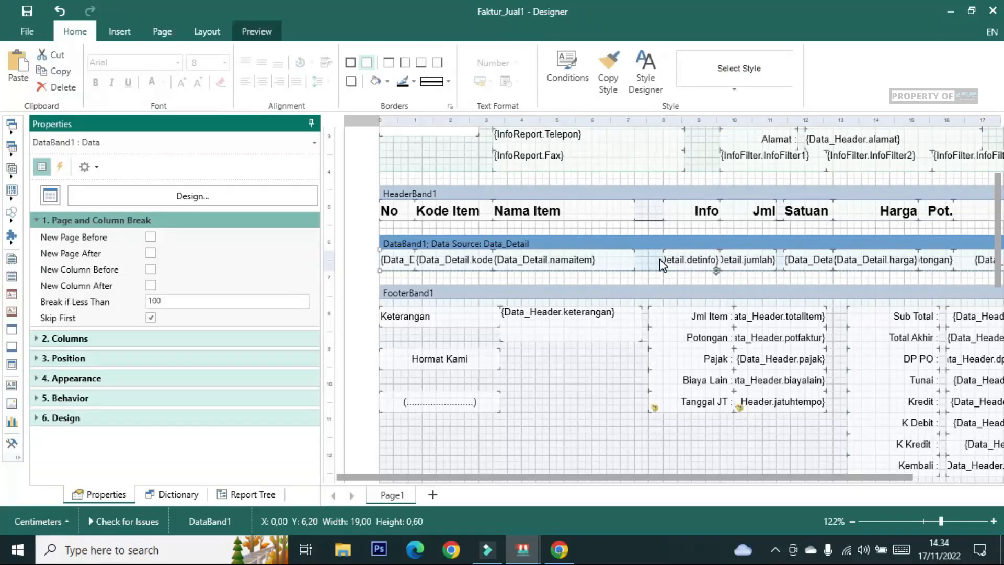
left_click(679, 259)
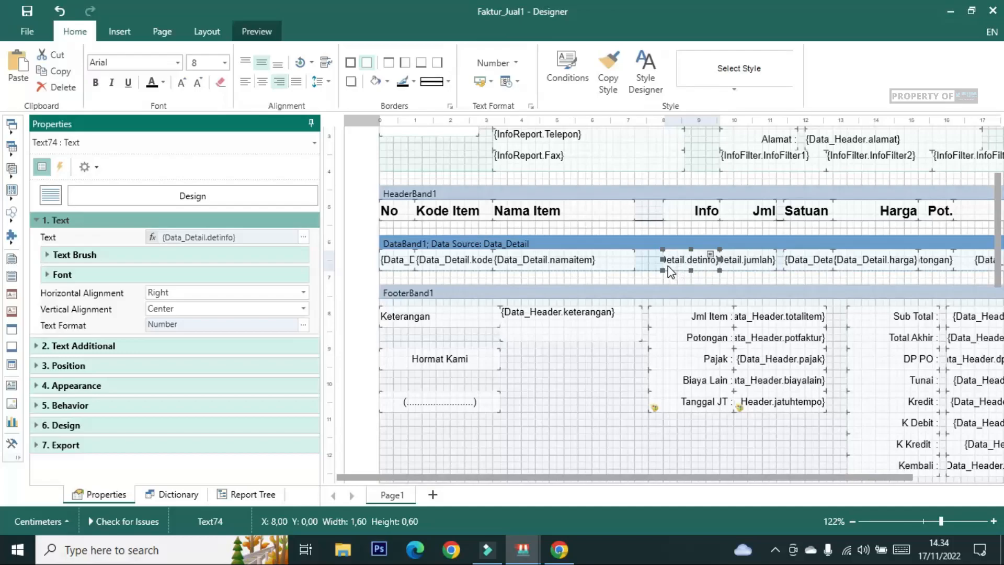
left_click(712, 257)
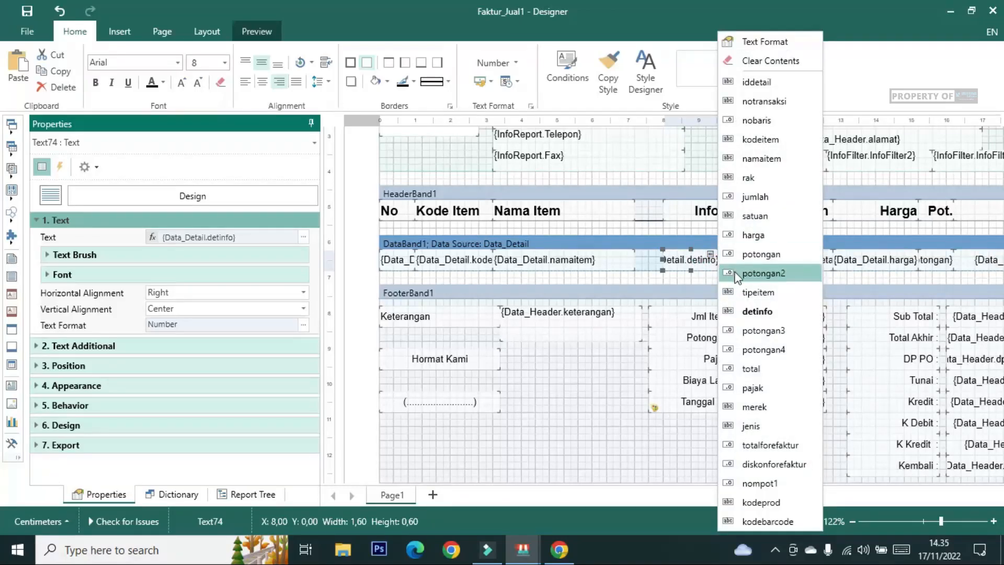
left_click(766, 312)
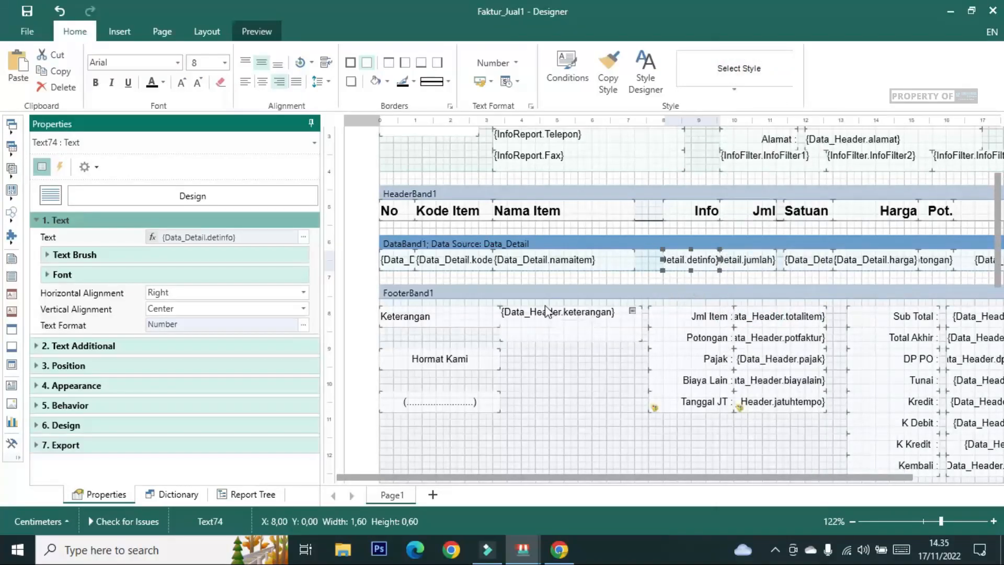
Step: Preview the invoice, dismiss the errors list, check the Info column in the item table, and return to the layout
left_click(260, 32)
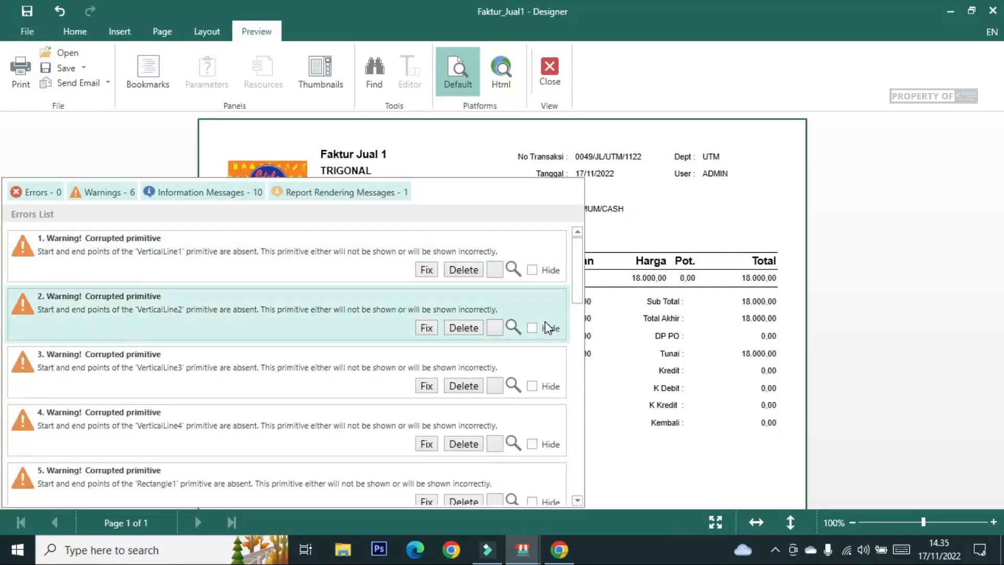
scroll(577, 316, "down", 2)
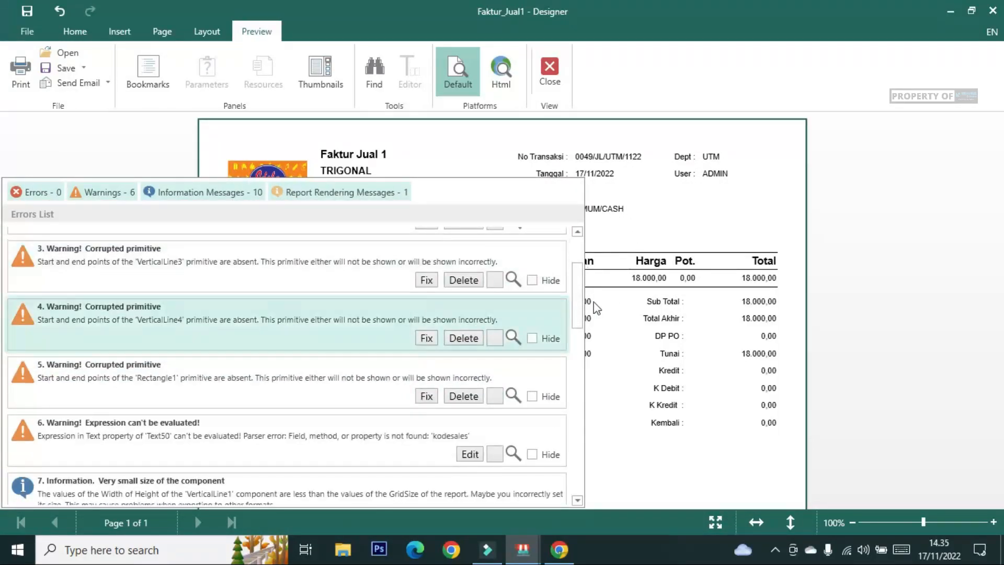
left_click(646, 234)
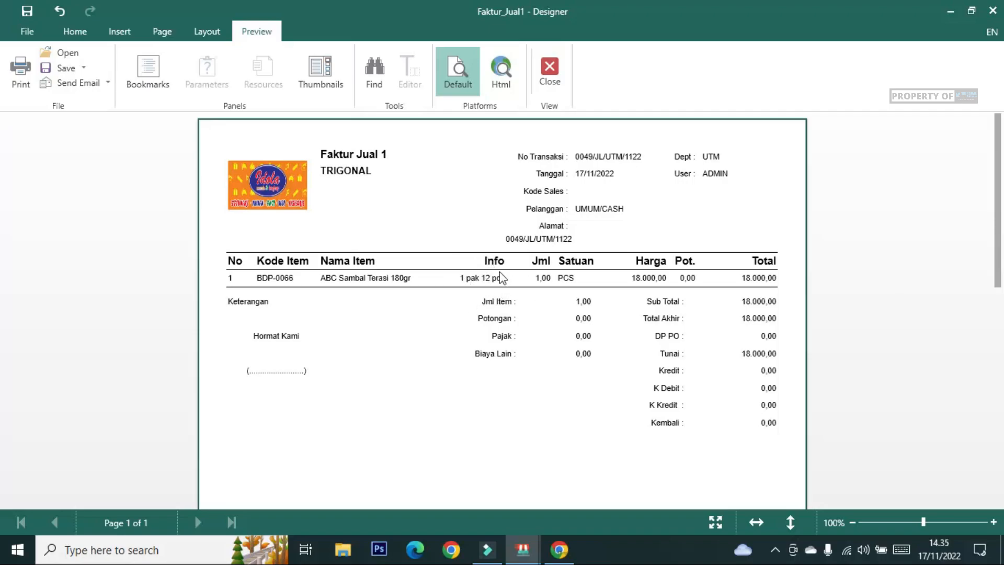
scroll(448, 291, "down", 3)
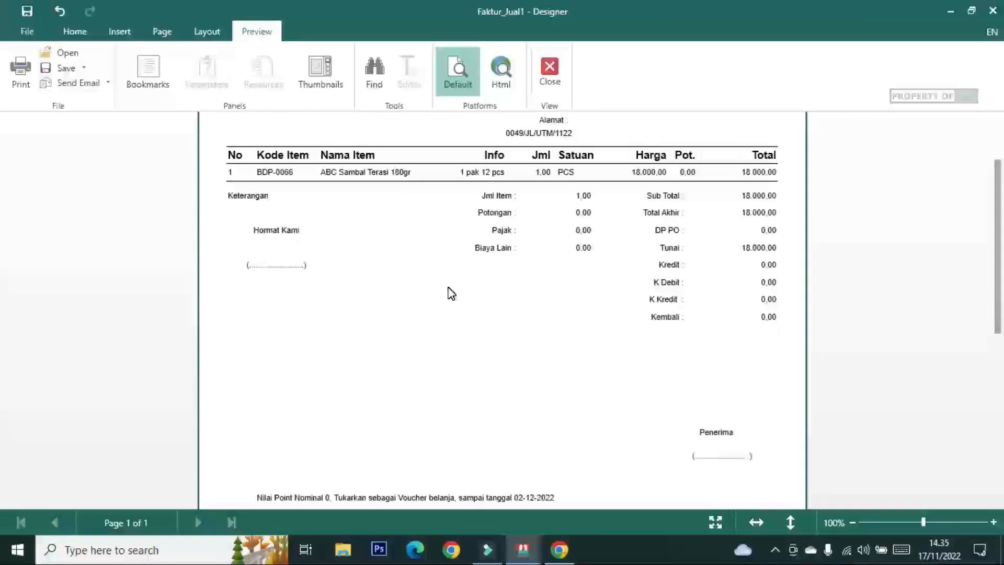
scroll(448, 291, "up", 3)
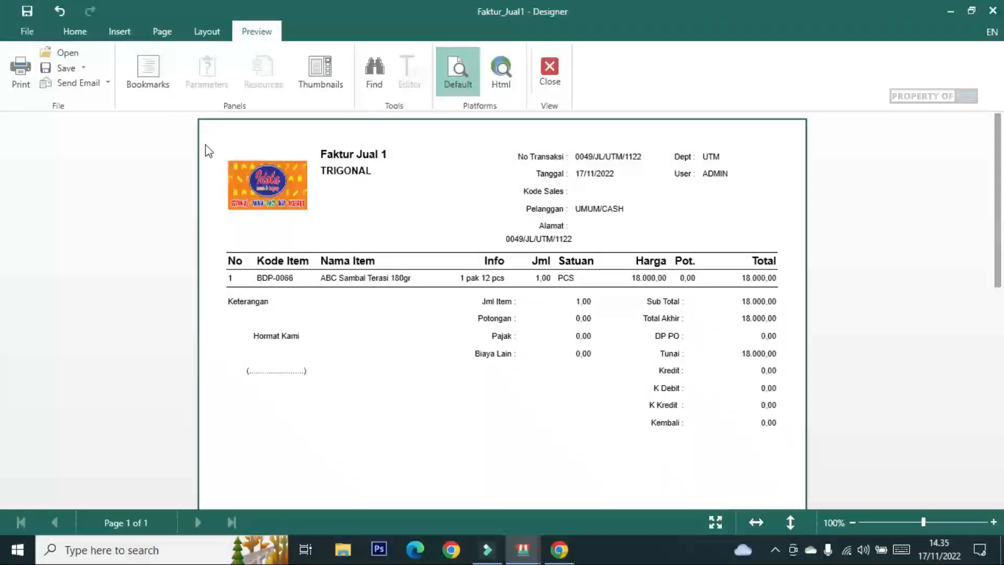
left_click(83, 37)
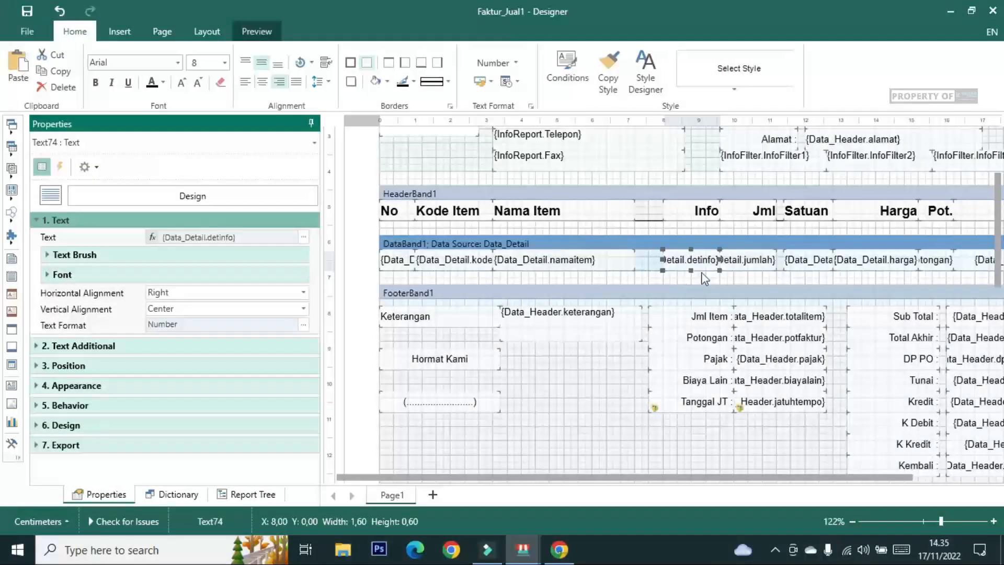
Step: Left-align the Info heading and the detinfo data field beneath it
left_click(685, 204)
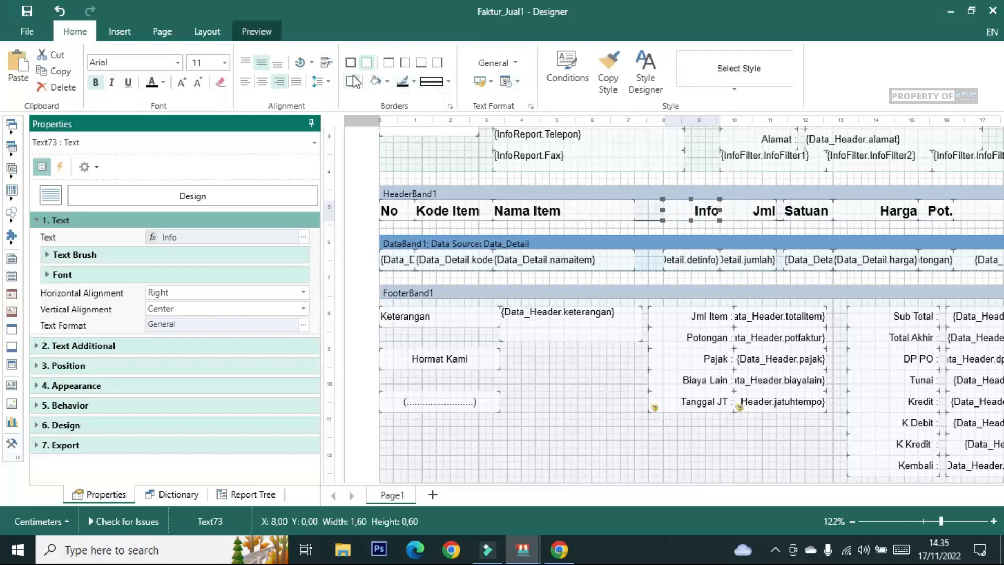
left_click(245, 81)
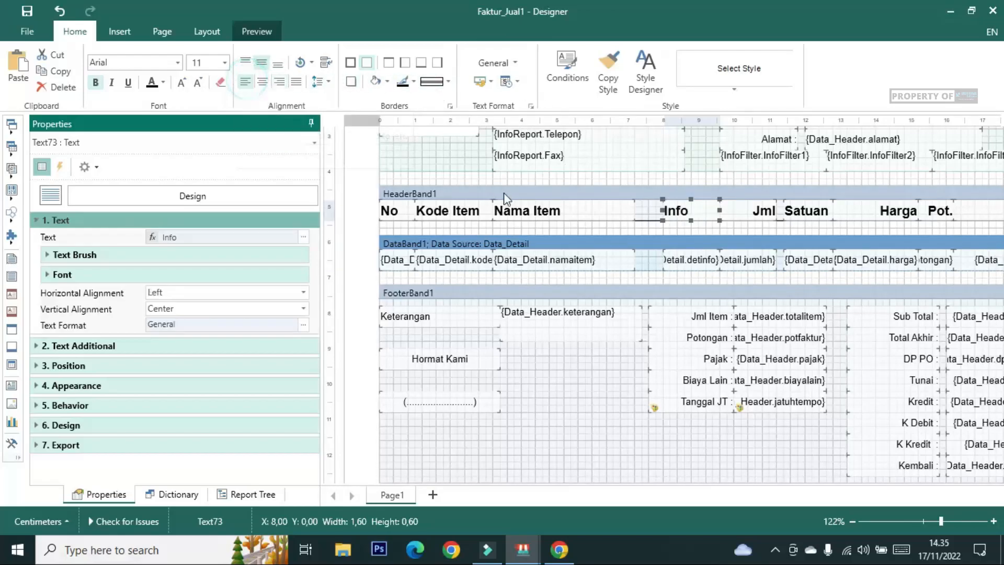
left_click(675, 264)
left_click(249, 80)
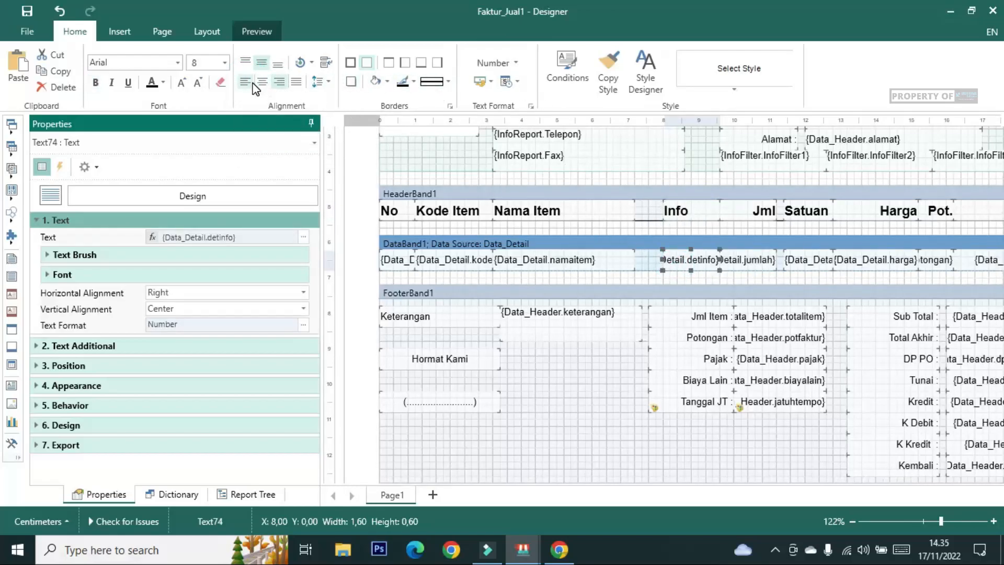
Step: Preview the Faktur Jual 1 layout, dismiss the errors list, check the Info column's alignment, and close the designer
left_click(264, 37)
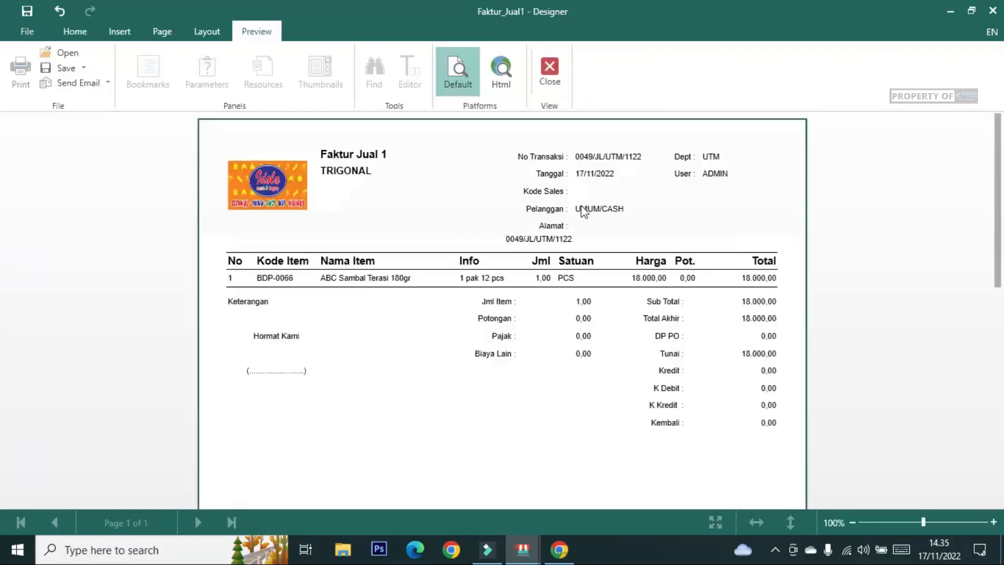
left_click(693, 228)
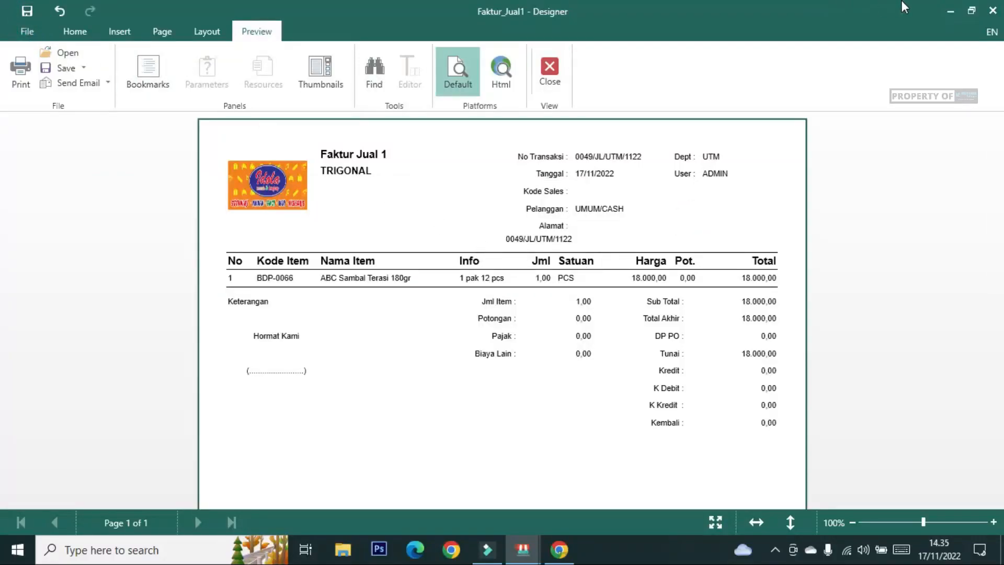
left_click(992, 10)
Step: Open the print preview of the Faktur Jual 1 invoice, examine the page with the Info column, and close the viewer
left_click(713, 245)
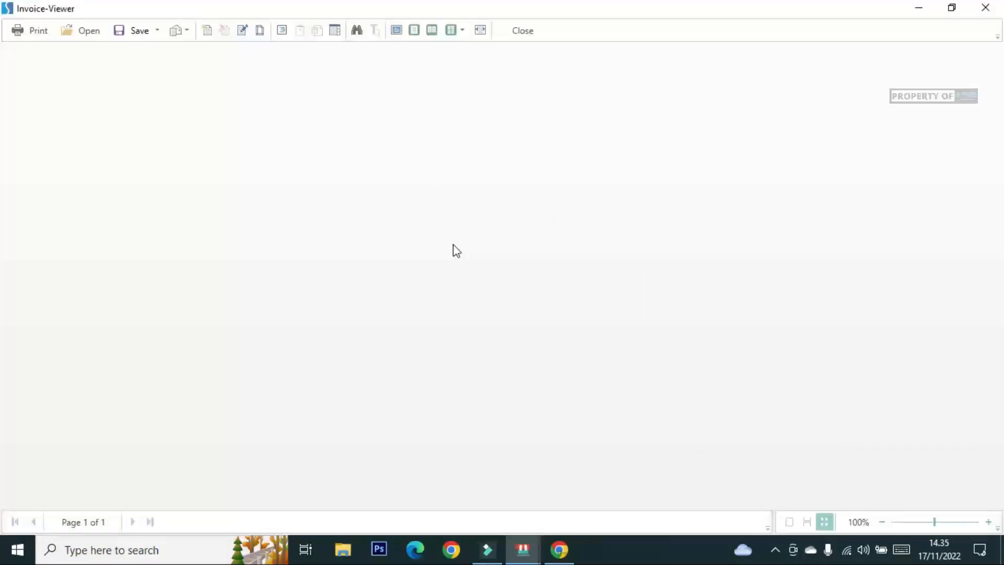
scroll(470, 269, "down", 6)
scroll(471, 269, "up", 4)
scroll(473, 269, "down", 3)
scroll(471, 268, "up", 6)
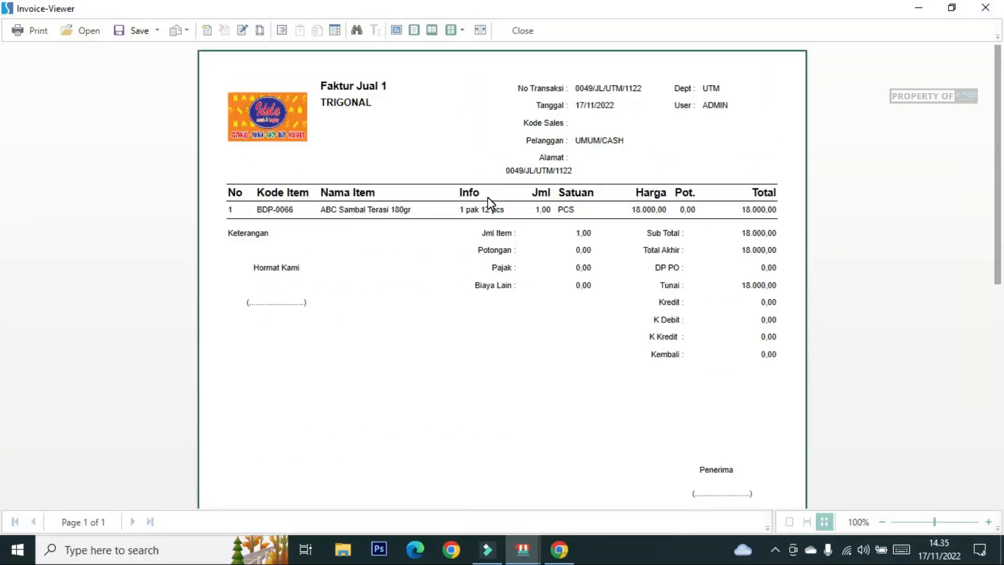
left_click(521, 31)
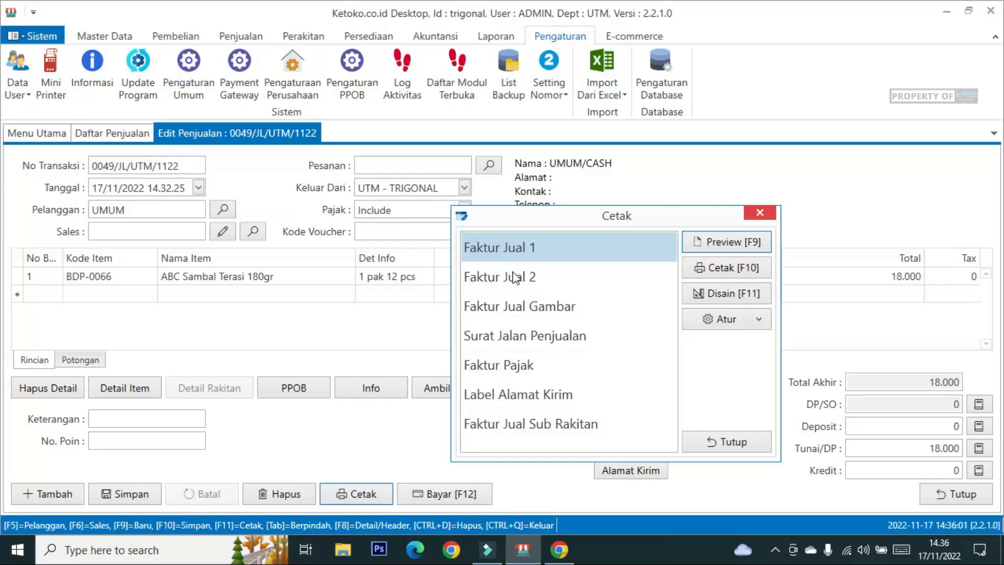
Step: Open the Faktur Jual 2 layout in the designer and narrow the Kode Item heading to 2,20 cm
left_click(549, 278)
left_click(717, 296)
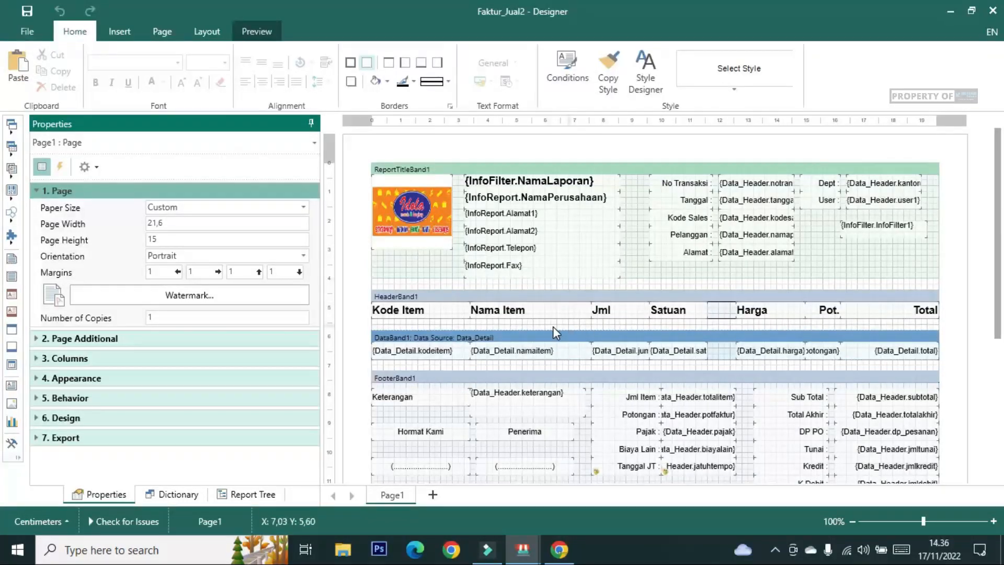
scroll(572, 334, "down", 2)
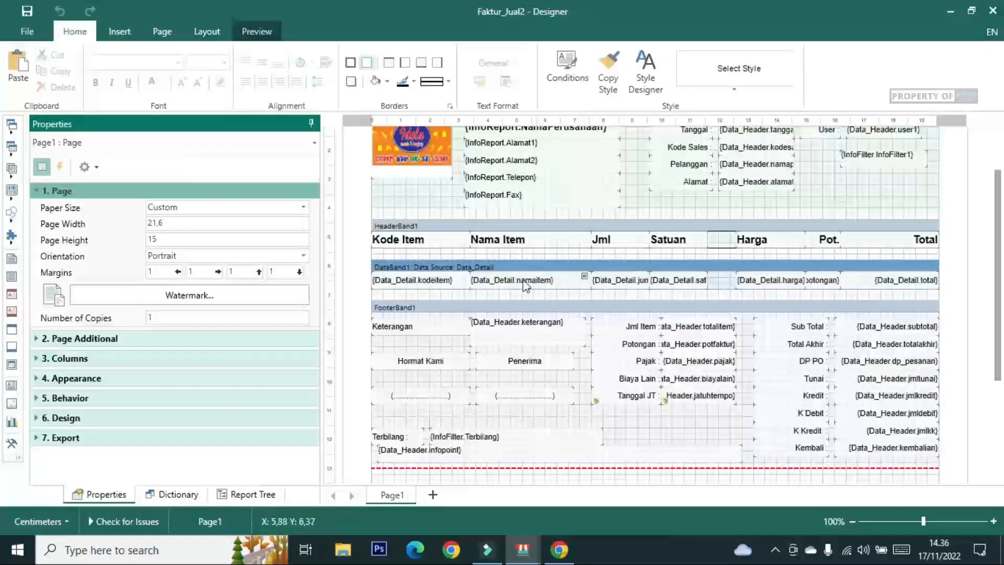
left_click_drag(469, 239, 440, 242)
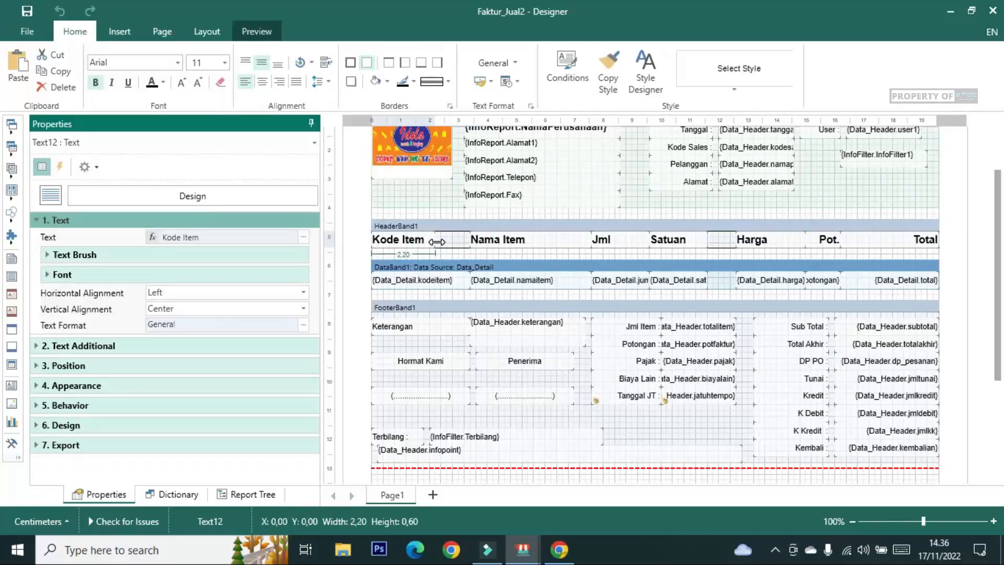
Step: Move the Nama Item heading to X 2,20 cm, directly beside Kode Item, and narrow it to 3,40 cm
left_click(502, 240)
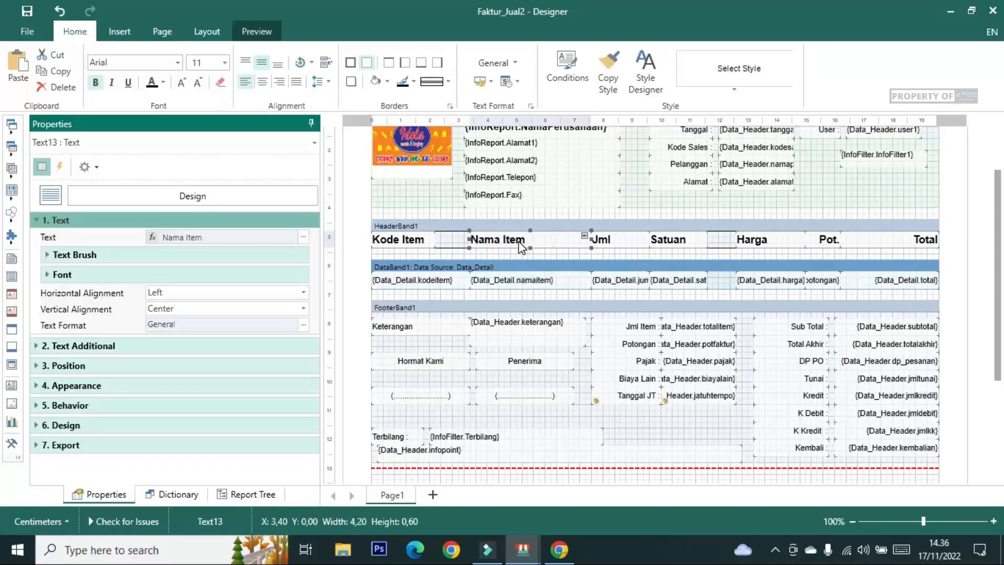
left_click_drag(520, 246, 488, 245)
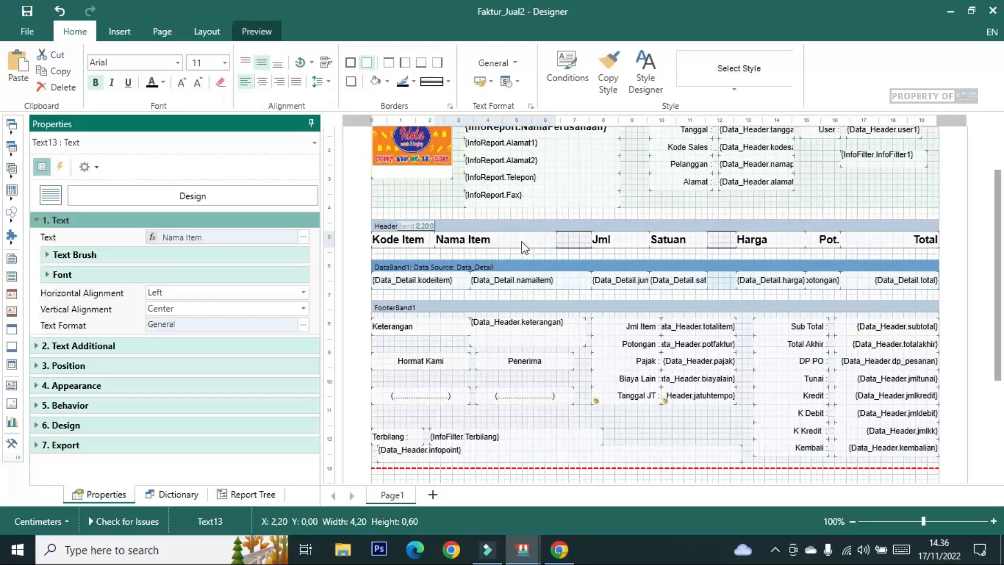
left_click_drag(555, 238, 532, 238)
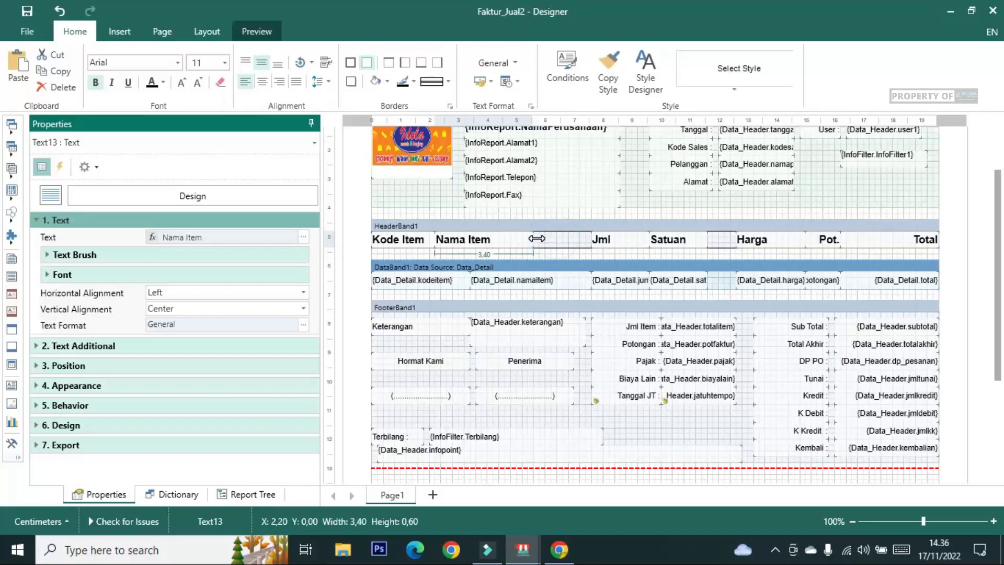
Step: Narrow the kodeitem data field to 2,20 cm, and place the namaitem data field at X 2,20 cm with a width of 3,40 cm
left_click(441, 283)
left_click_drag(470, 280, 435, 279)
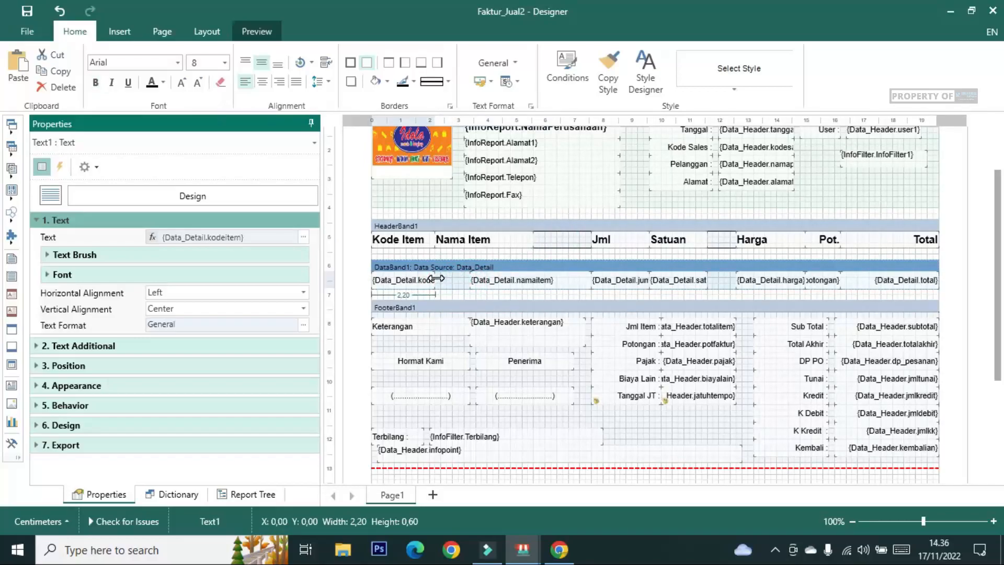
left_click(479, 282)
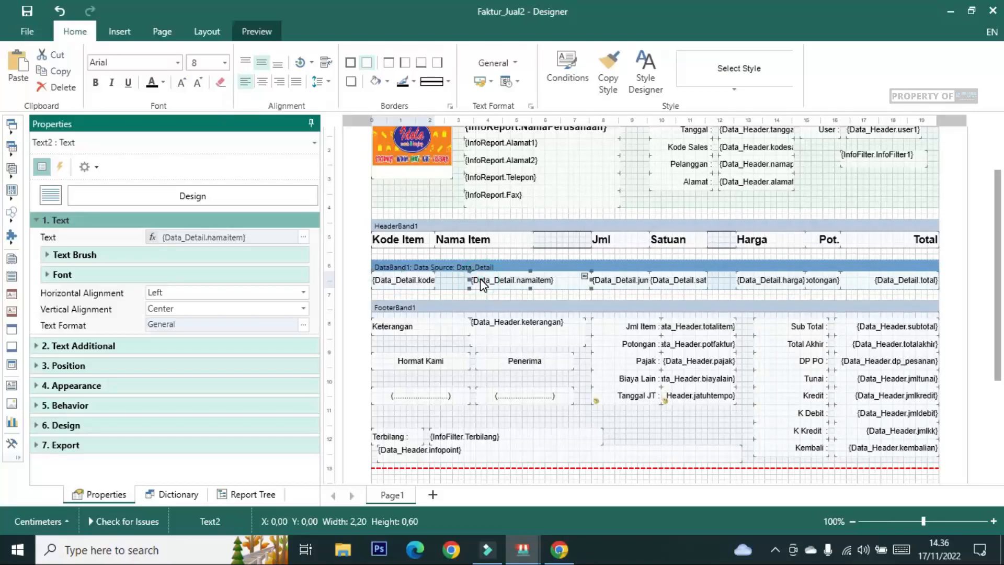
left_click_drag(479, 282, 447, 283)
left_click_drag(555, 278, 534, 277)
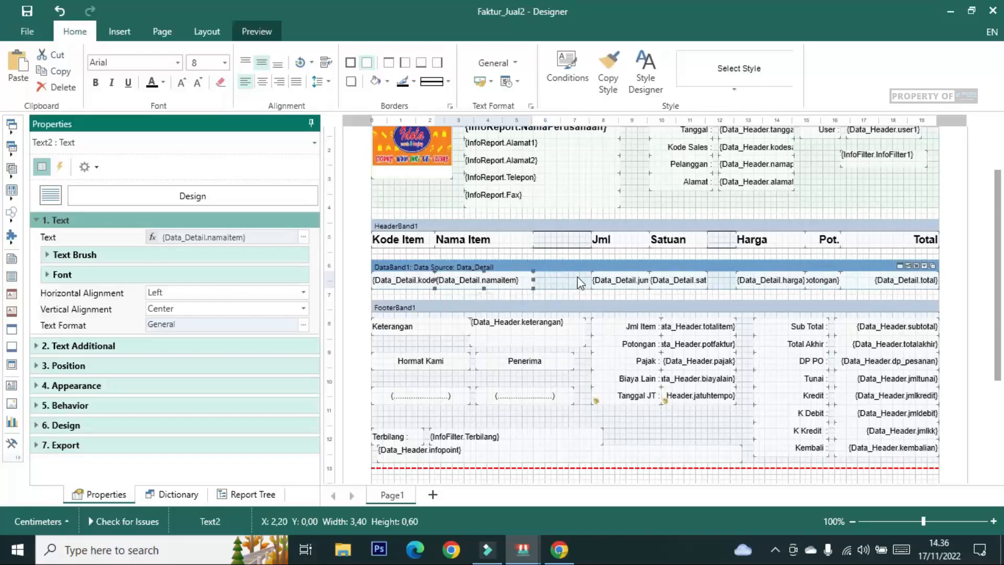
Step: Place a copy of the Jml heading in the gap after Nama Item in the header band, at X 5,60 cm
left_click(601, 244)
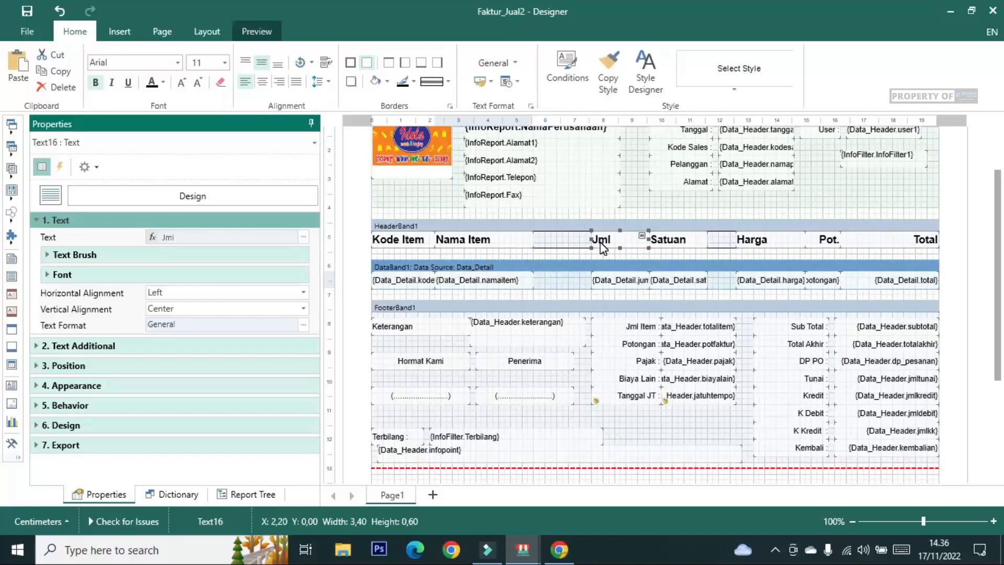
left_click(552, 236)
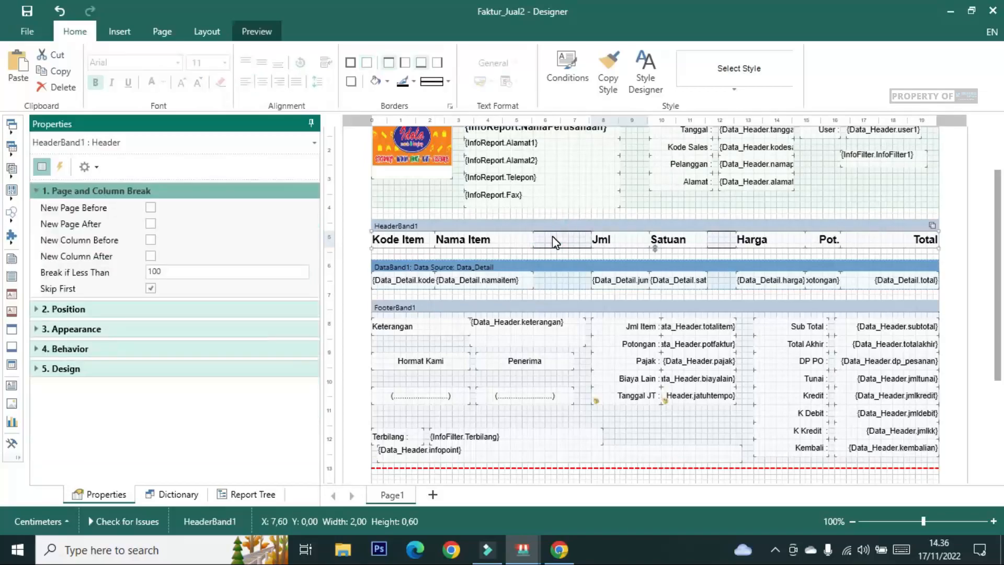
key("ctrl+v")
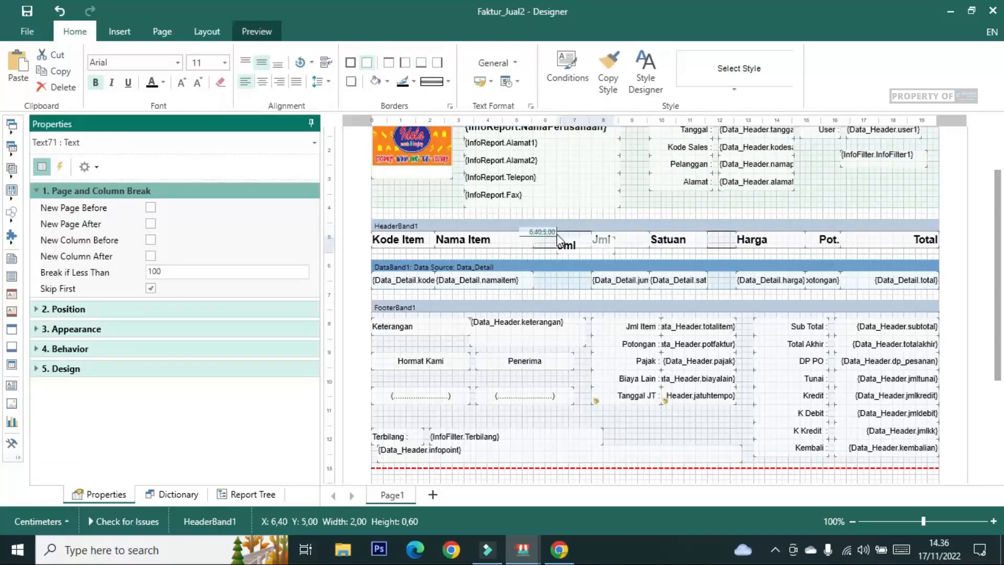
left_click(529, 238)
left_click_drag(567, 235, 567, 253)
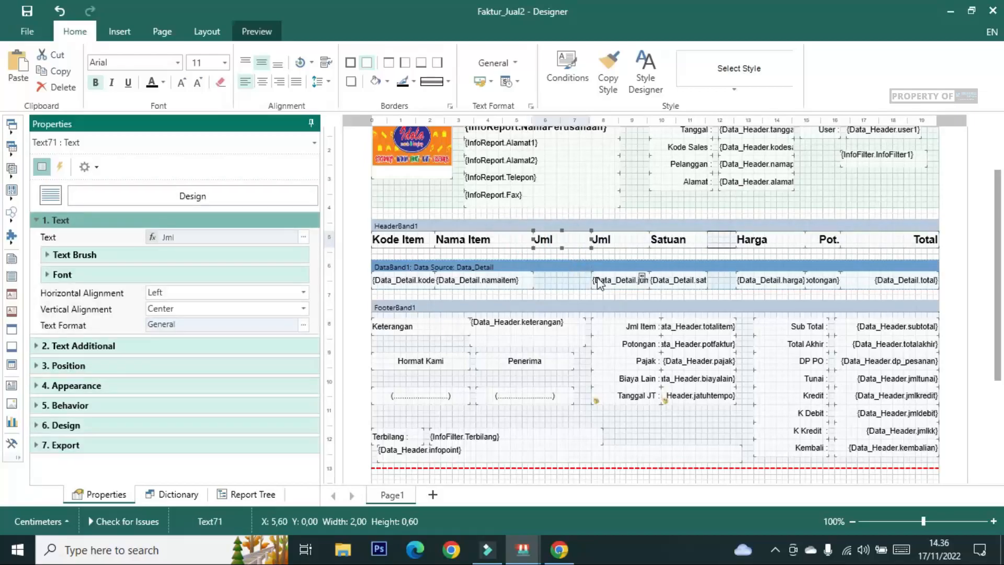
Step: Place a copy of the jumlah data field at X 5,60 cm in the data band and bind it to the detinfo column
left_click(598, 282)
left_click(559, 281)
key("ctrl+v")
left_click_drag(558, 282, 540, 277)
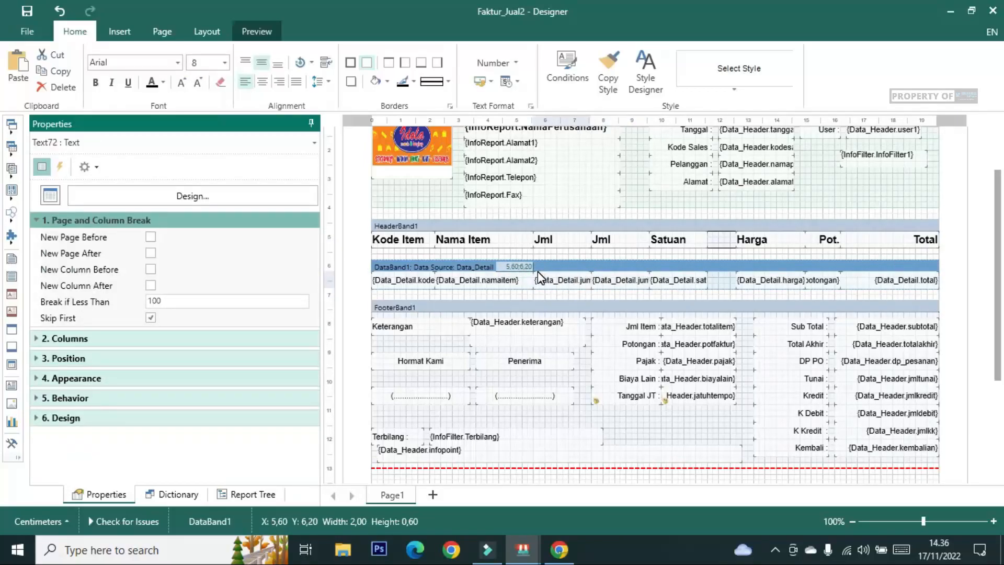
left_click(537, 271)
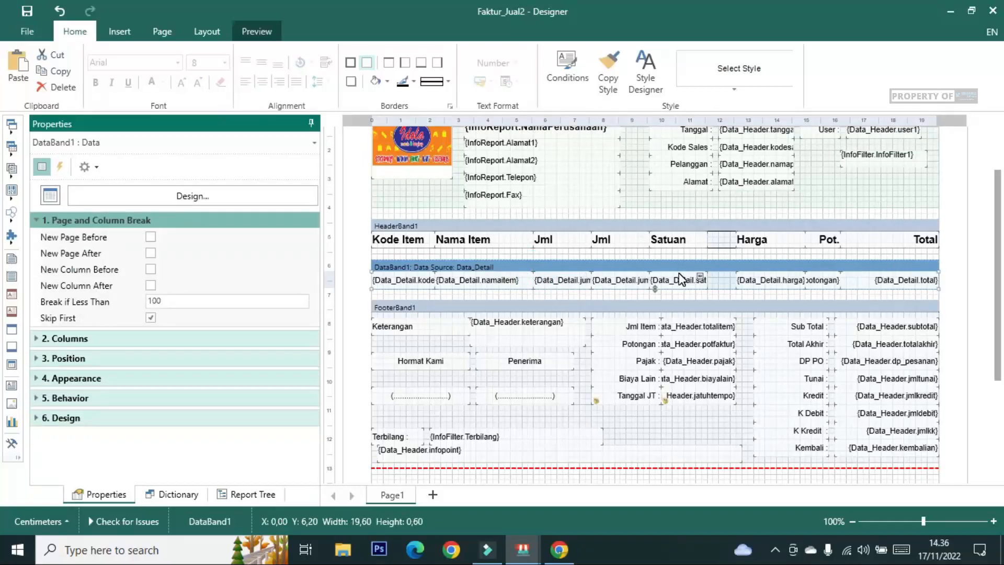
left_click(583, 276)
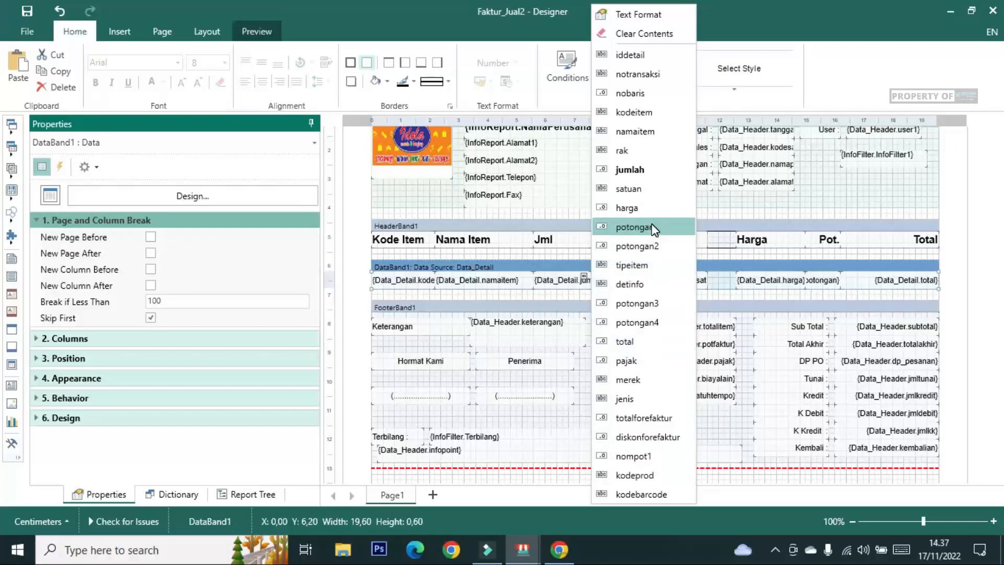
left_click(647, 284)
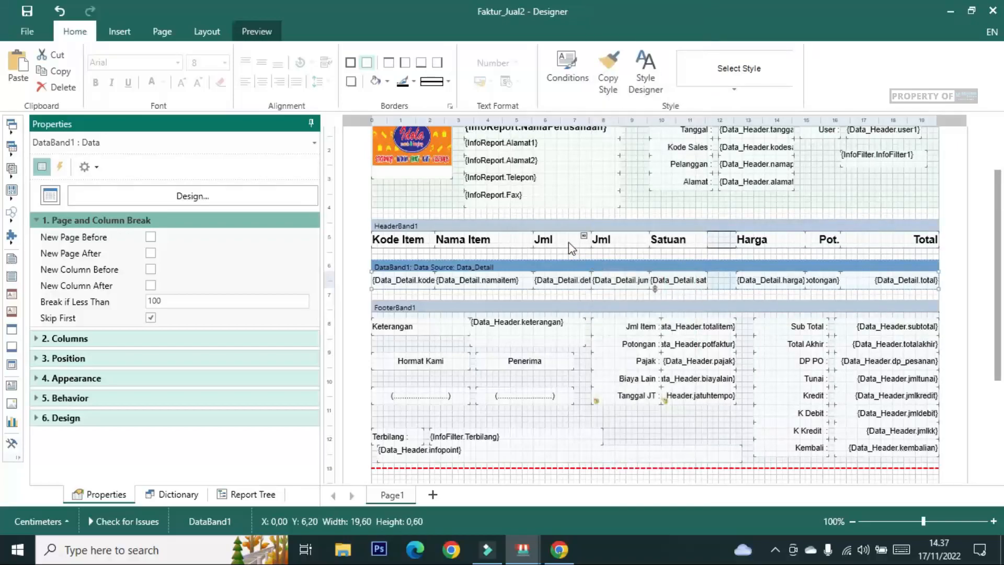
Step: Change the text of the copied Jml heading beside Nama Item to "Info"
left_click(543, 242)
left_click(549, 241)
double_click(549, 241)
left_click(349, 122)
double_click(349, 121)
type("In")
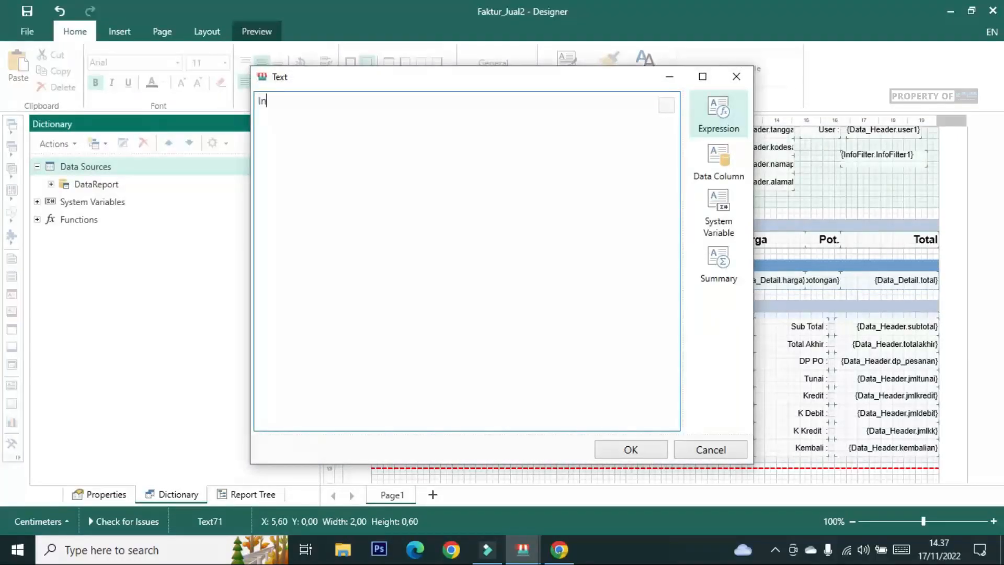
type("fo")
left_click(633, 449)
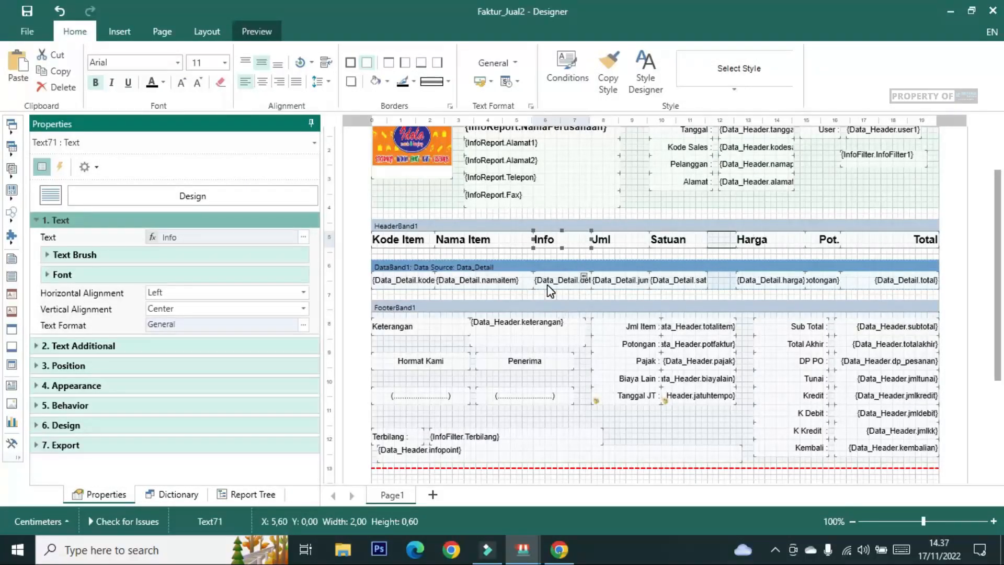
Step: Check the detinfo field's alignment, preview the Faktur Jual 2 layout, dismiss the errors list, and close the designer
left_click(546, 281)
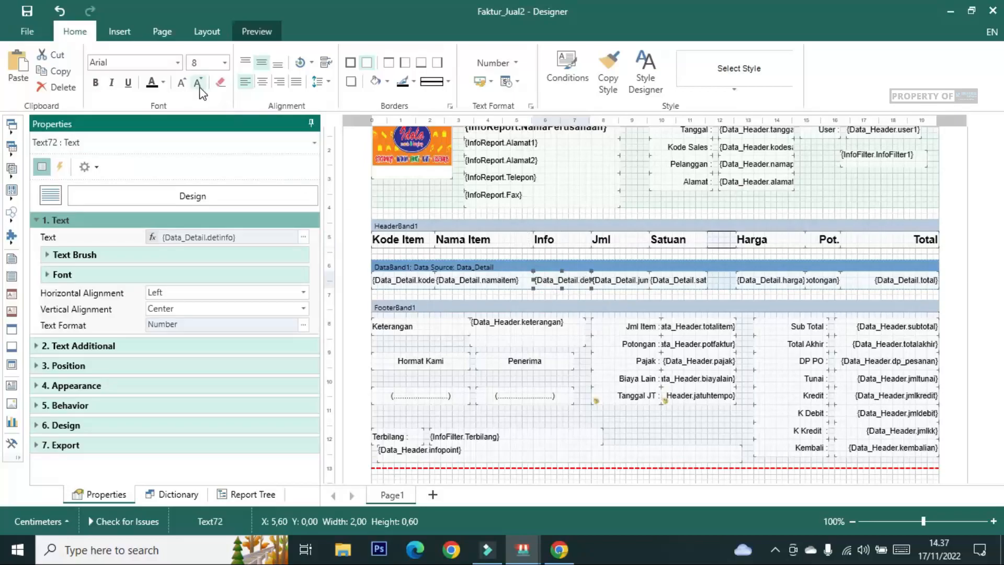
left_click(268, 35)
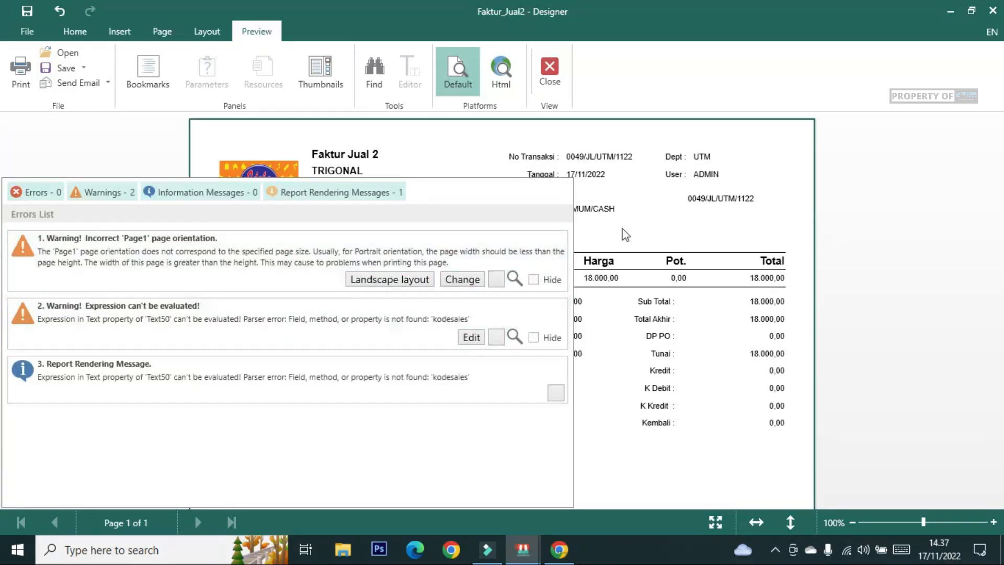
left_click(644, 232)
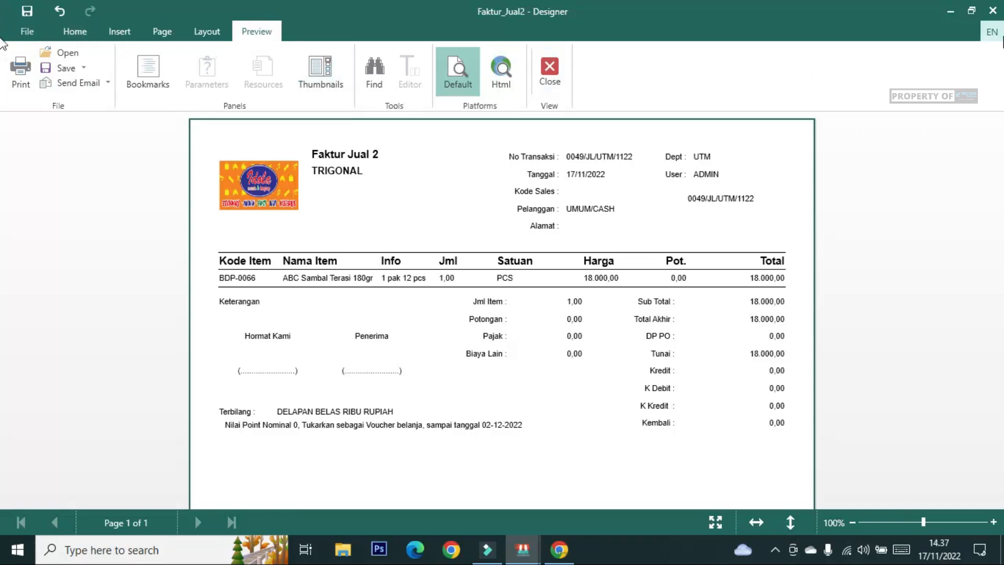
left_click(995, 11)
Step: Check the Info column in the print preview of the Faktur Jual 2 invoice, and close the viewer, print dialog and sales transaction
left_click(737, 241)
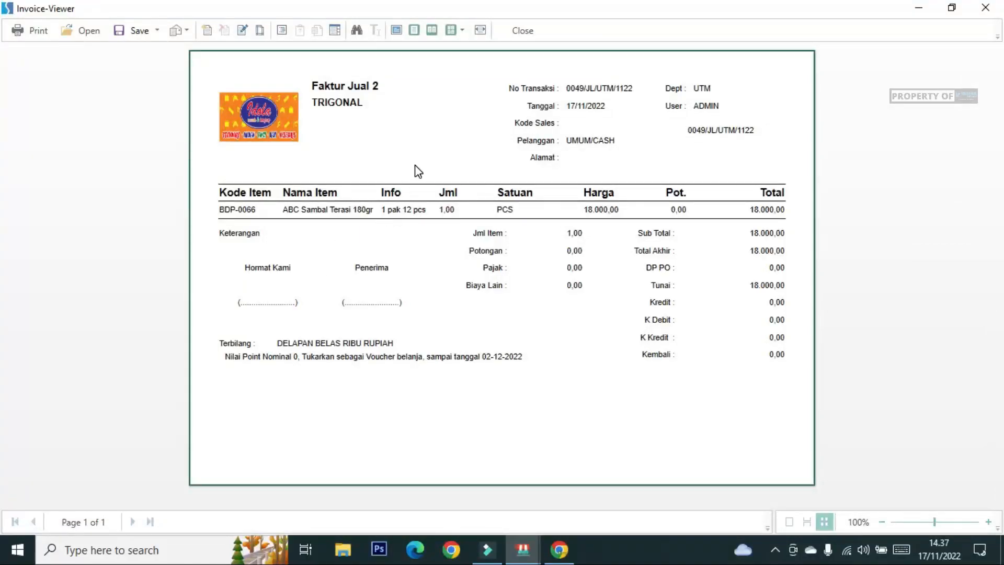
left_click(523, 31)
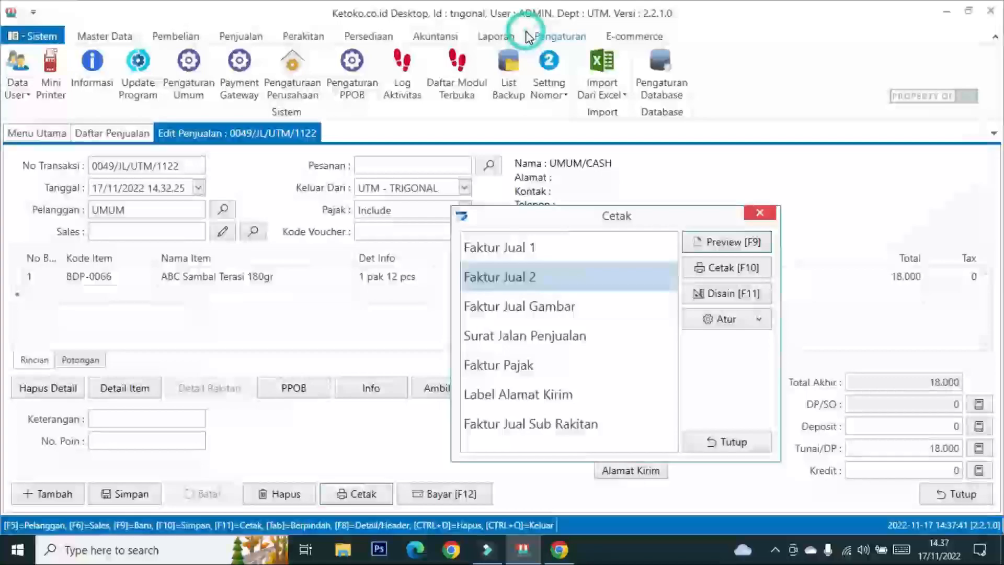
left_click(745, 439)
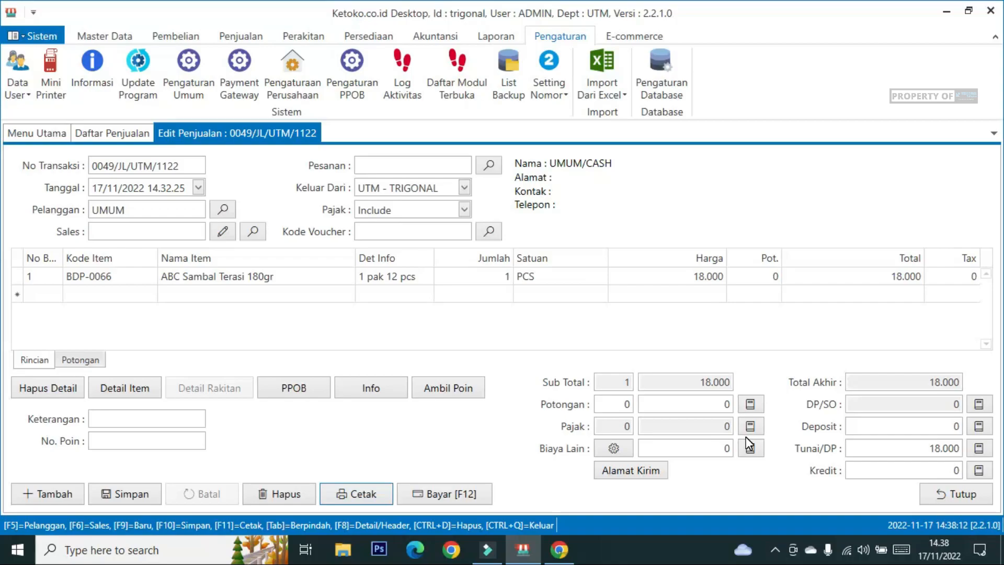
left_click(947, 498)
left_click(952, 492)
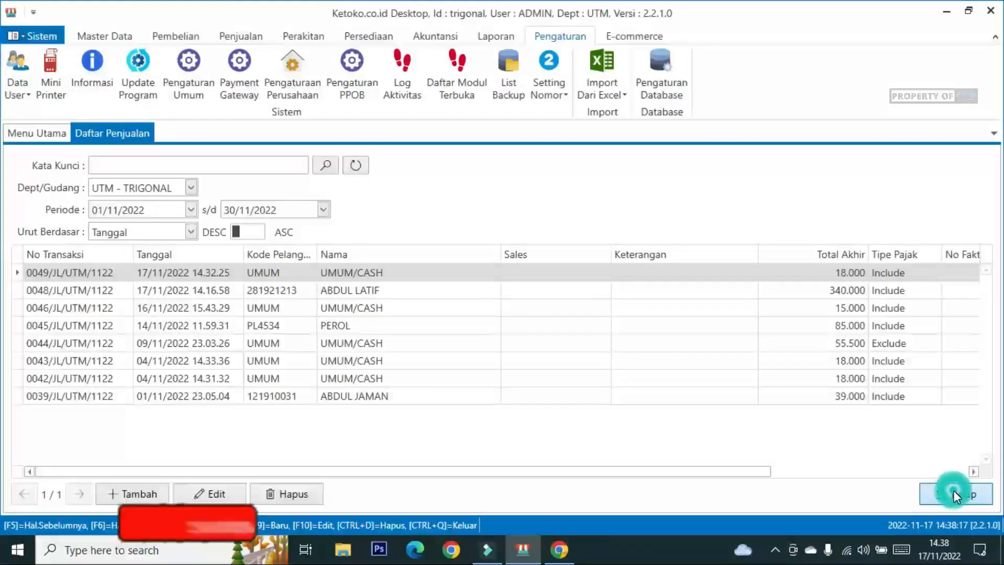